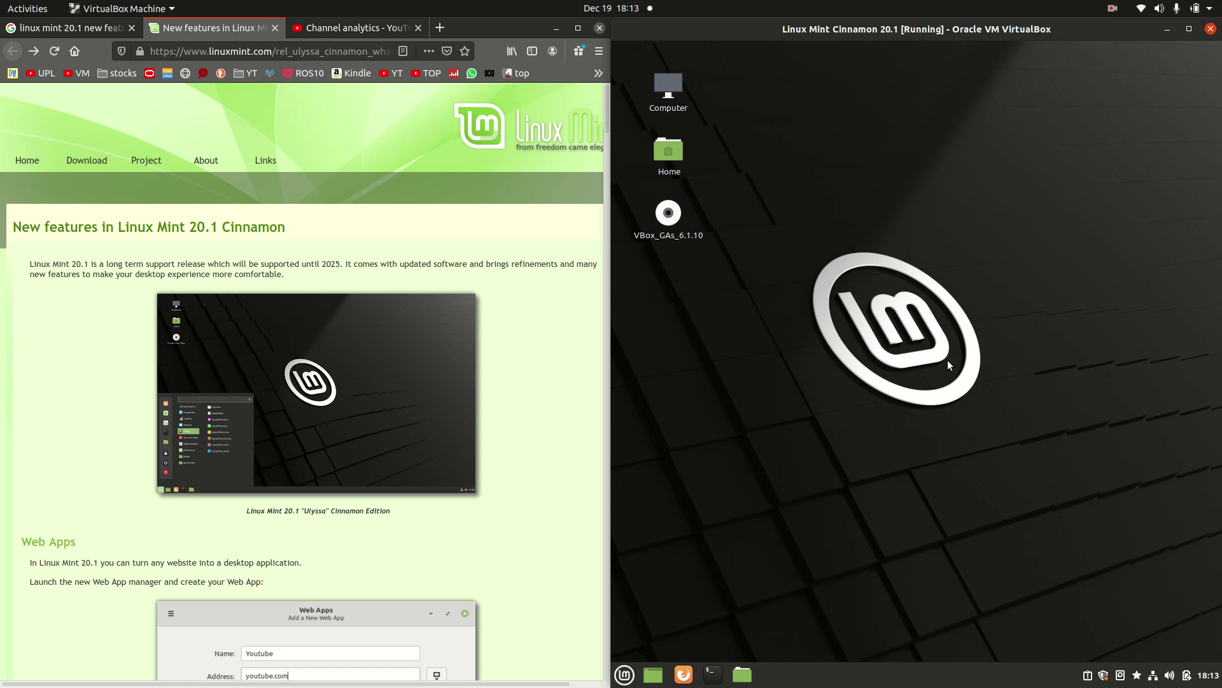
# Open a terminal window in the Linux Mint virtual machine.
pyautogui.moveTo(767, 238); pyautogui.dragTo(949, 463)
pyautogui.click(563, 355)
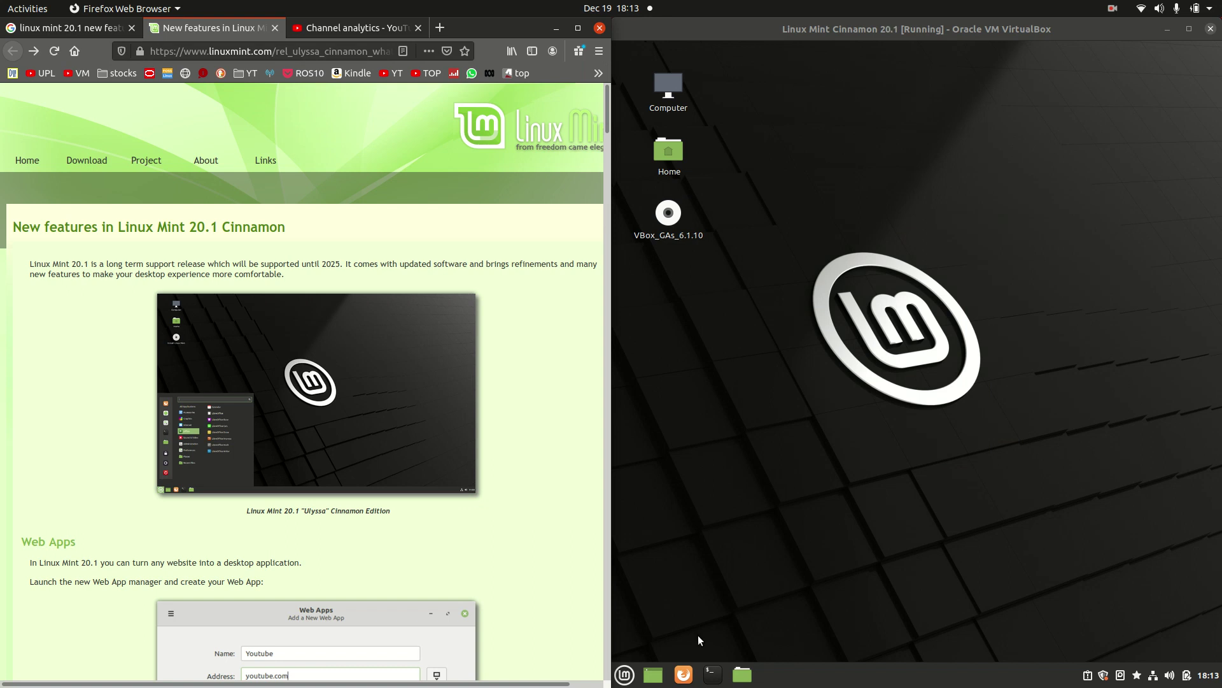
pyautogui.click(712, 674)
pyautogui.click(539, 352)
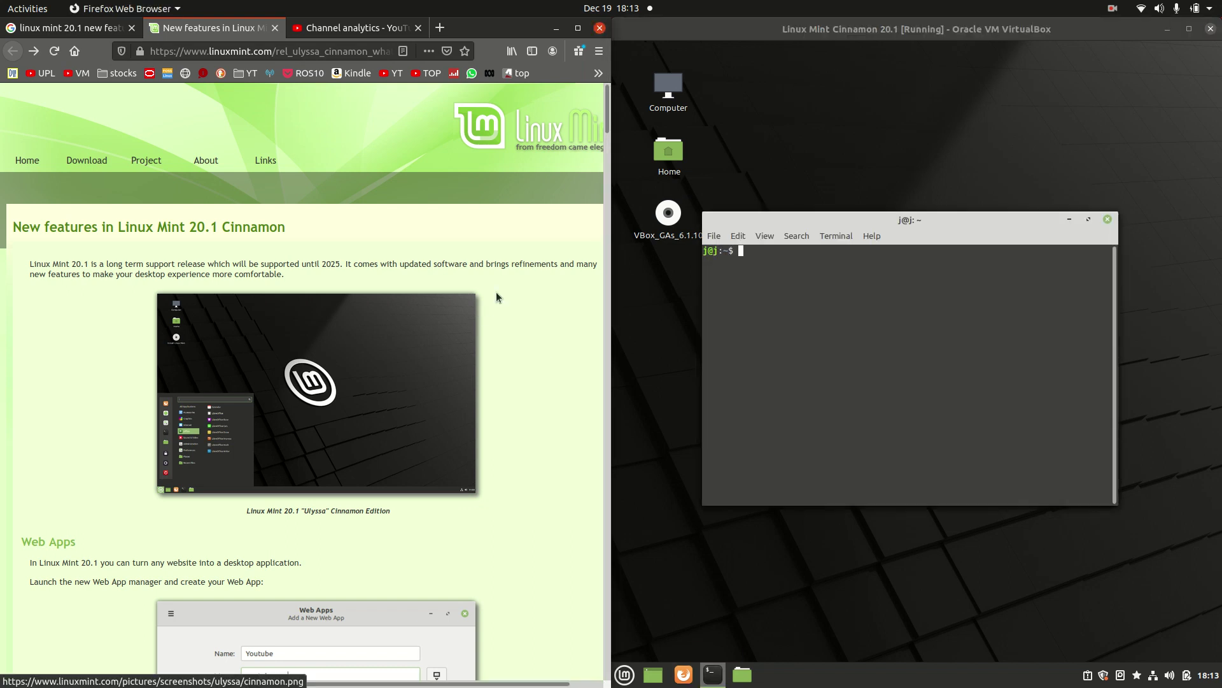
pyautogui.scroll(-3, 535, 346)
pyautogui.scroll(3, 522, 327)
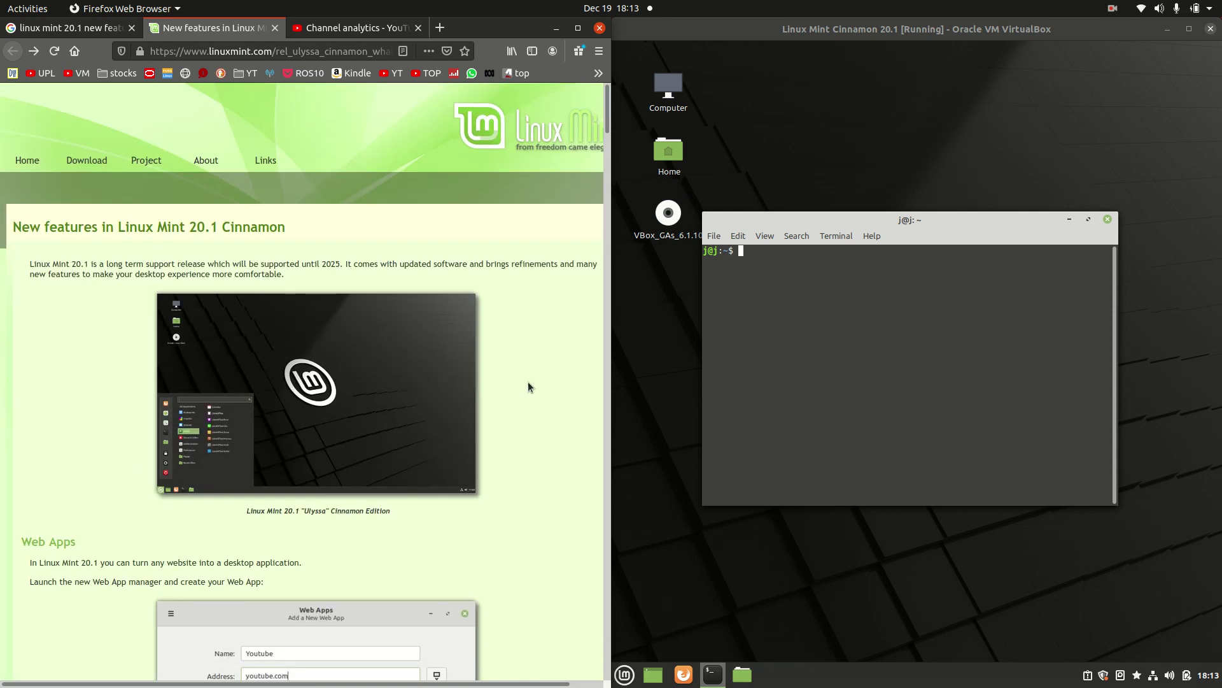
# Run neofetch in the terminal, enlarge the terminal text and highlight the version number in the OS line.
pyautogui.click(950, 338)
pyautogui.write('htop')
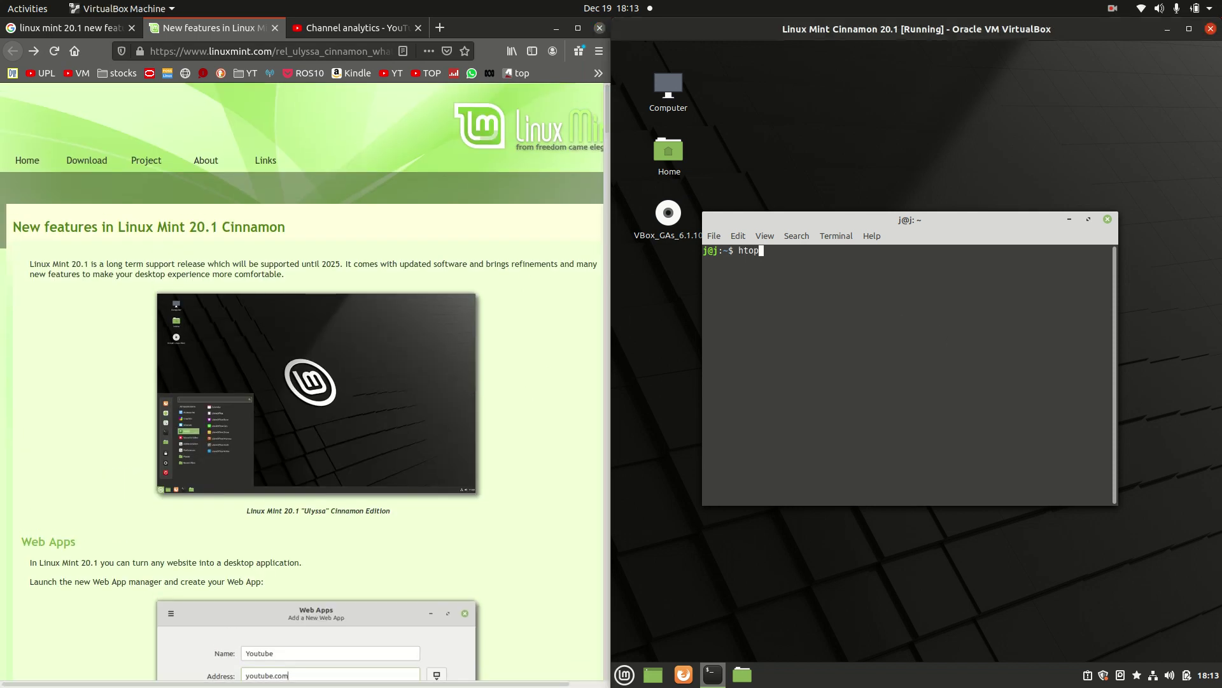
pyautogui.write('neofetch')
pyautogui.press('Return')
pyautogui.write('==')
pyautogui.hotkey('ctrl', '+')
pyautogui.moveTo(1039, 267); pyautogui.dragTo(1111, 266)
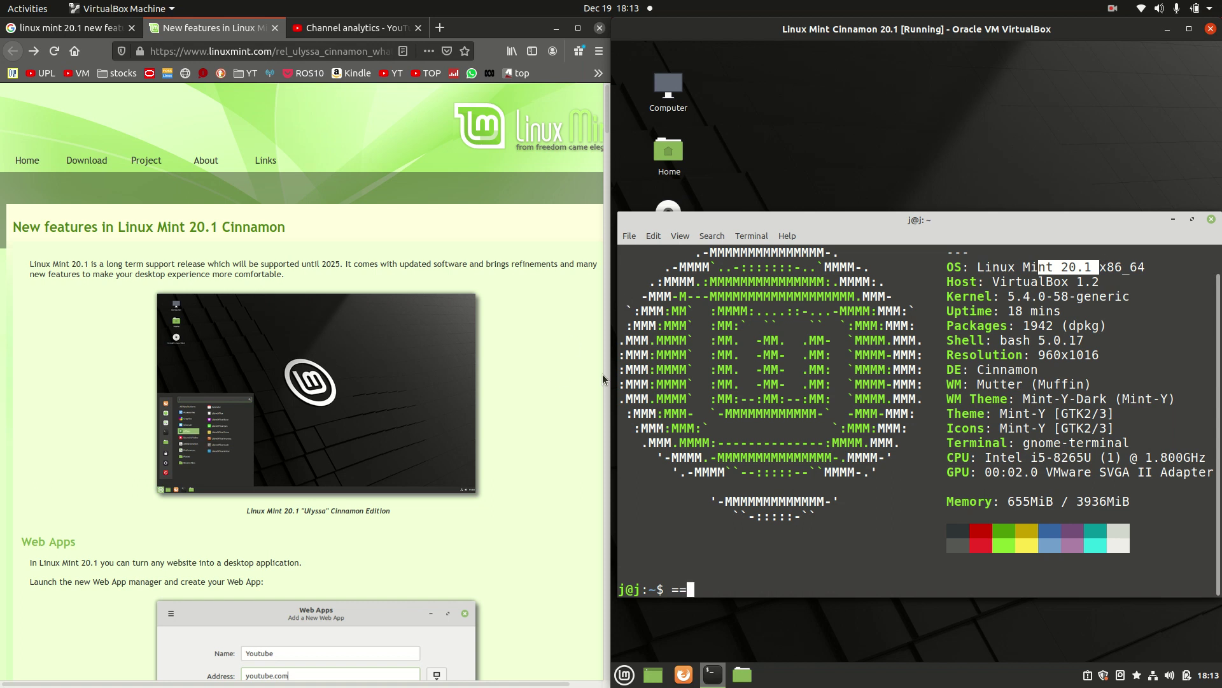
# Look through the virtual machine's application categories, including Graphics and Internet.
pyautogui.click(624, 674)
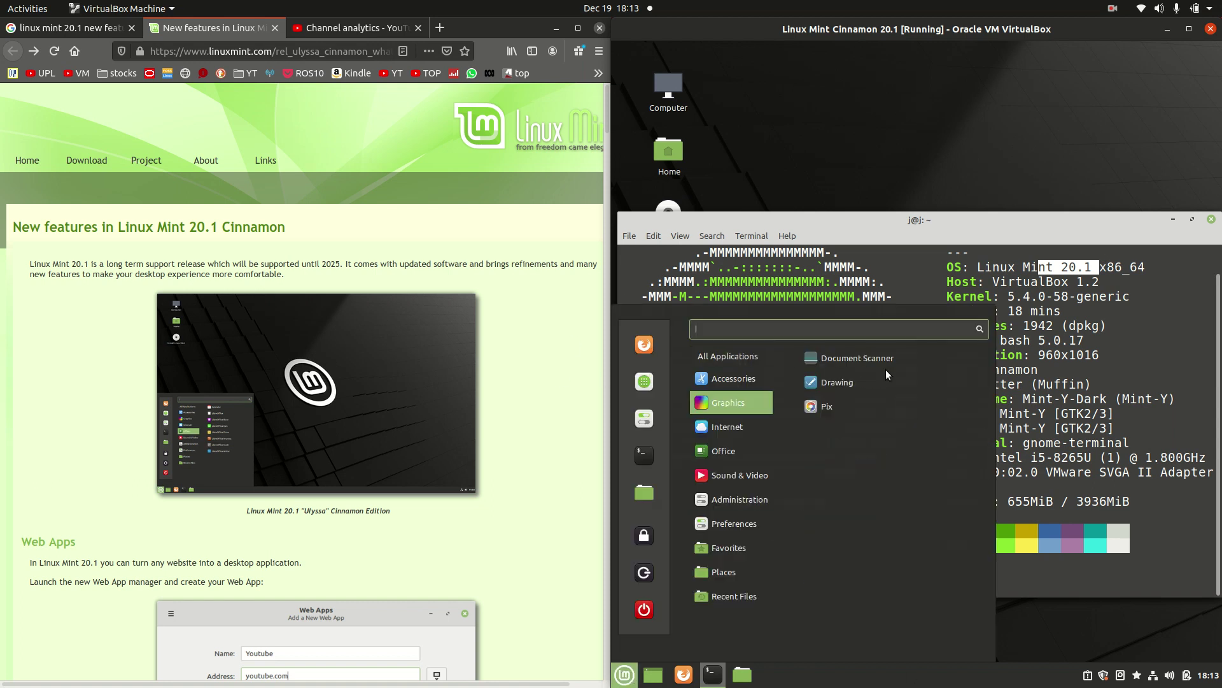
pyautogui.click(567, 433)
pyautogui.scroll(-1, 545, 417)
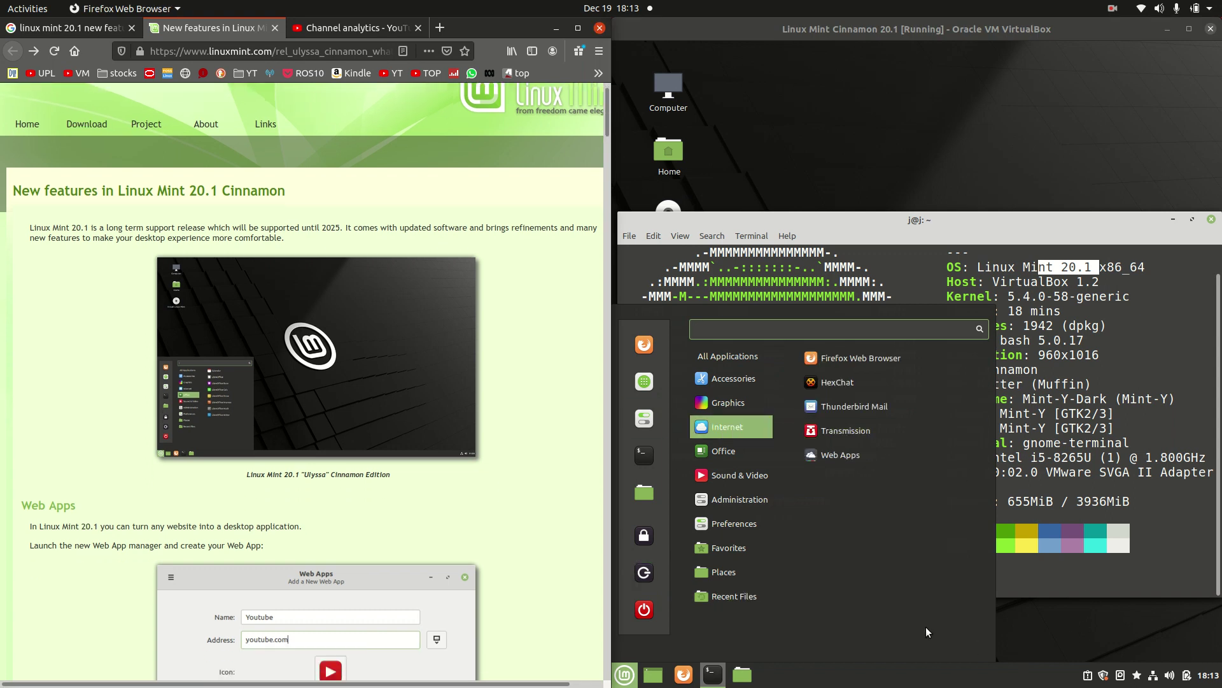
pyautogui.click(624, 674)
# Read the Web Apps section of the Linux Mint 20.1 new features page.
pyautogui.click(506, 445)
pyautogui.scroll(-6, 506, 445)
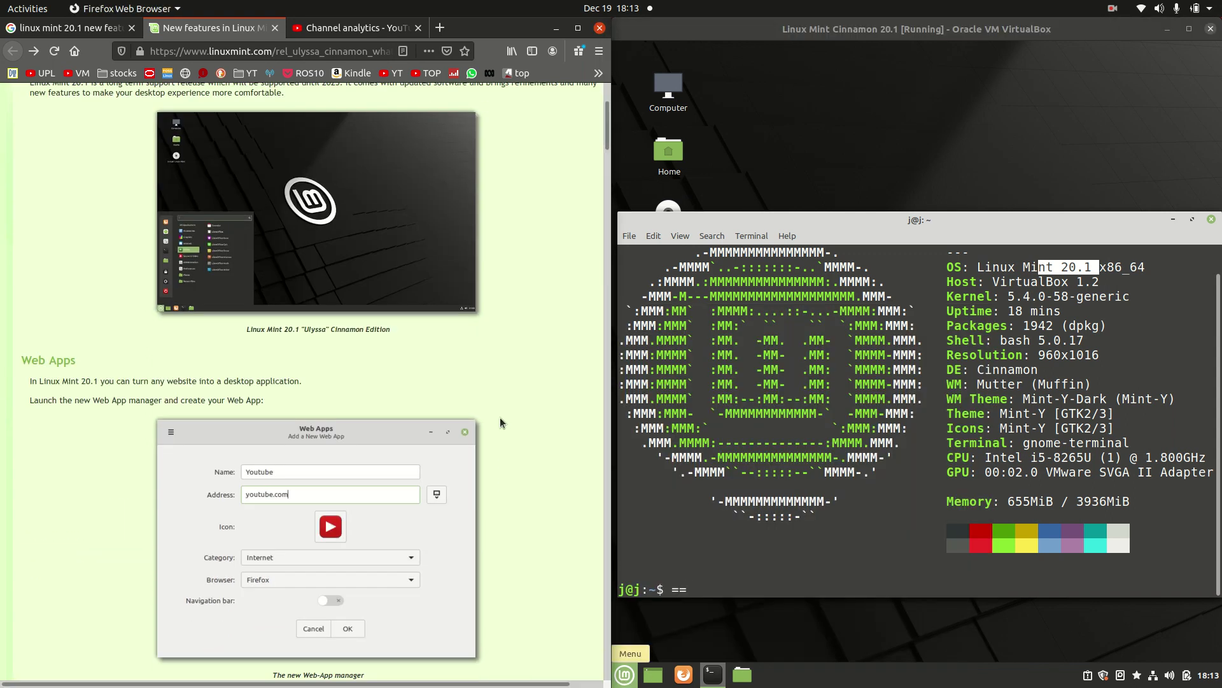
pyautogui.scroll(-1, 487, 361)
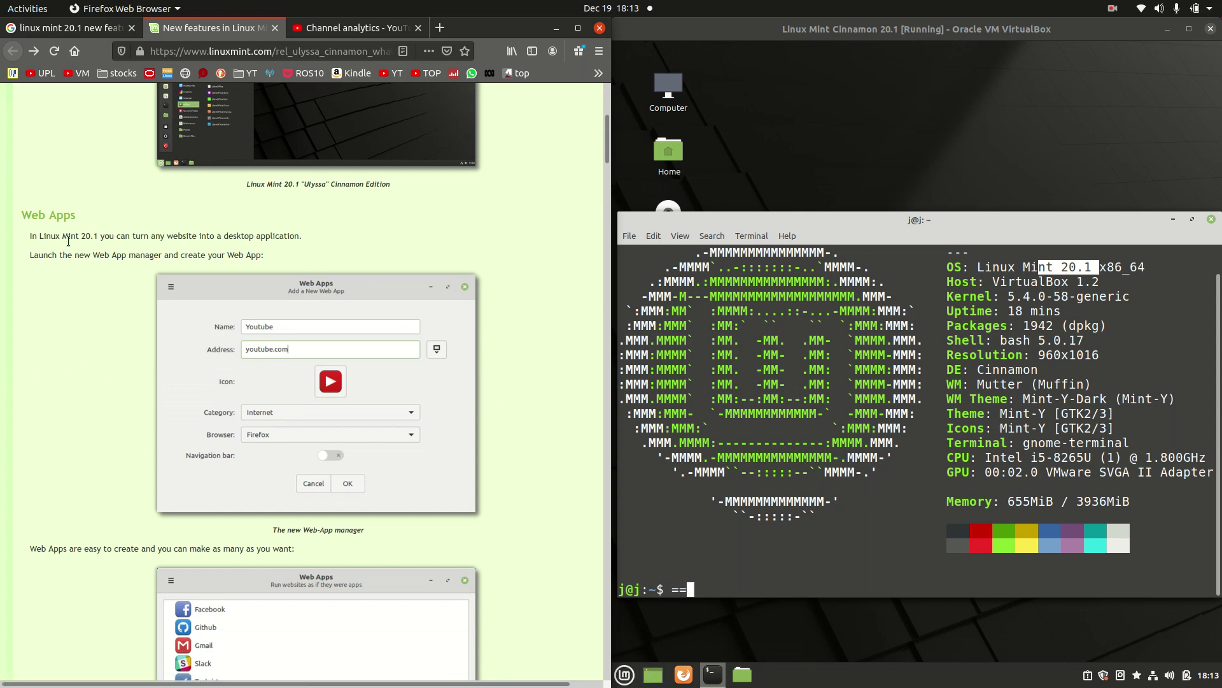
# Find and launch the Web Apps manager in the virtual machine.
pyautogui.click(623, 675)
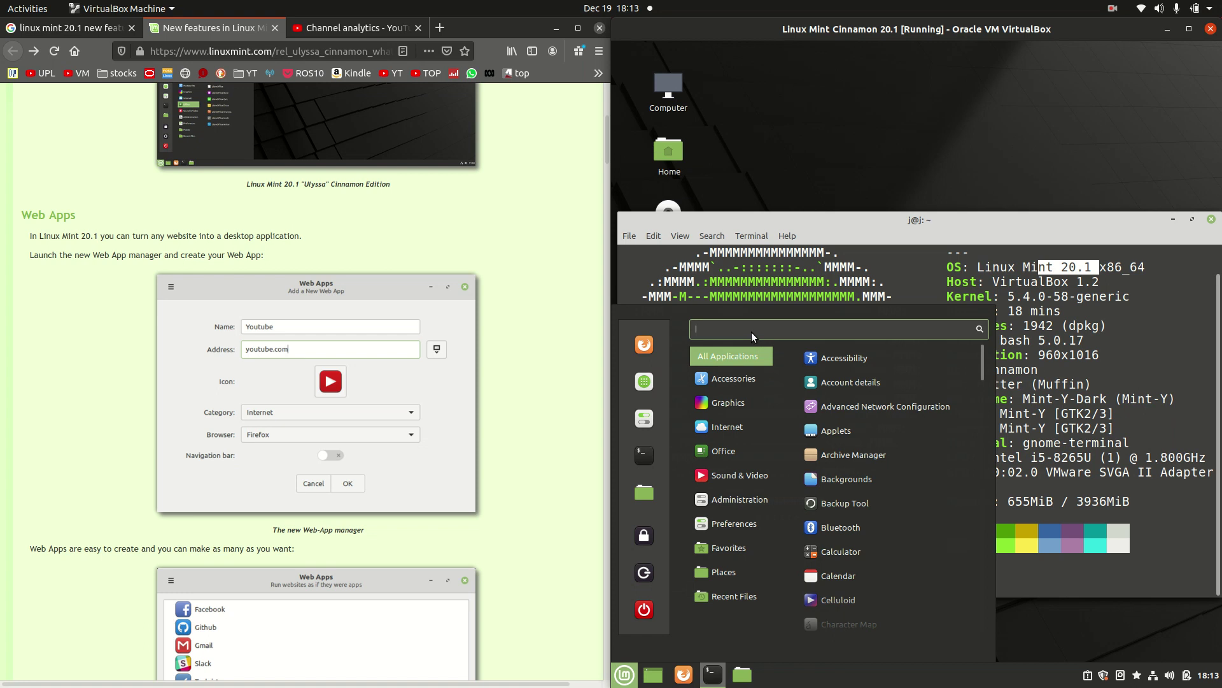
pyautogui.write('web')
pyautogui.press('Return')
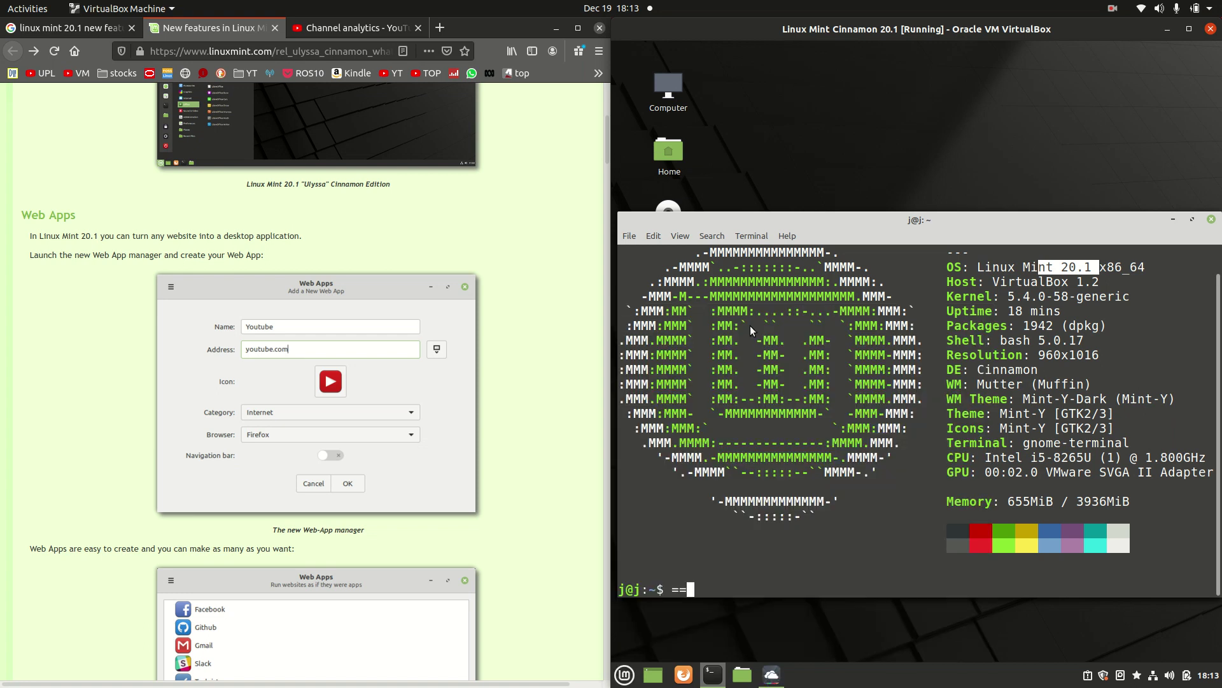
# Create a web app named facebook for facebook.com, with category Internet and browser Firefox.
pyautogui.click(878, 482)
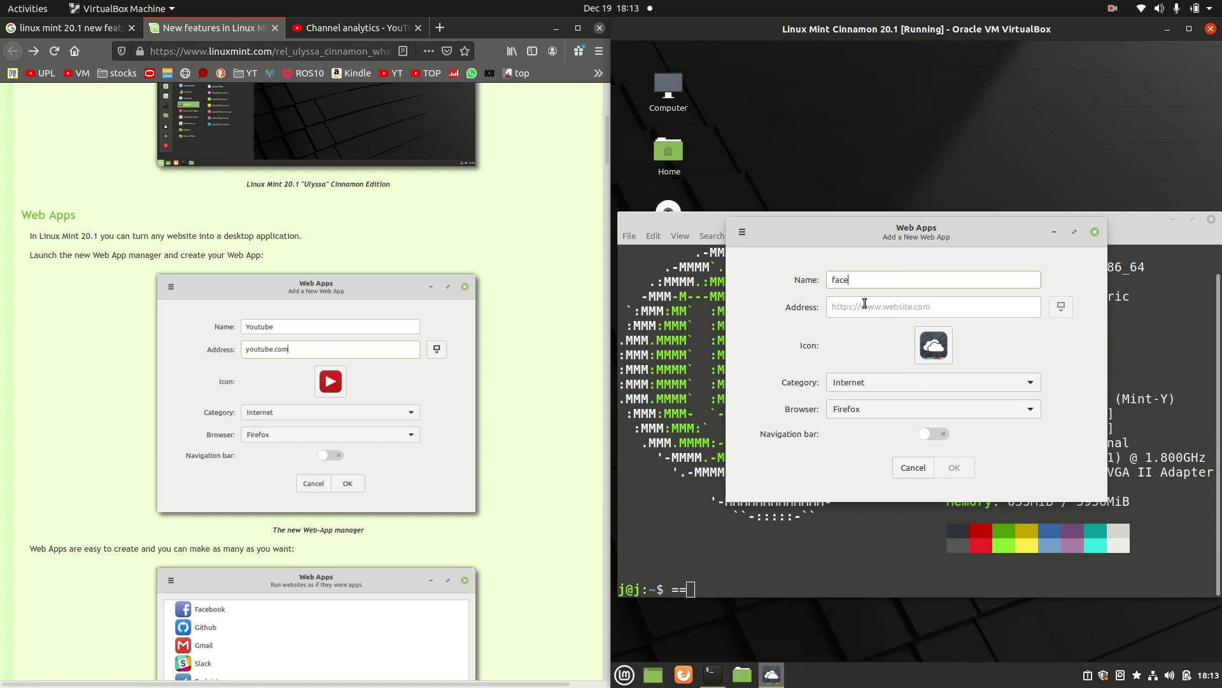
pyautogui.click(864, 303)
pyautogui.write('fa')
pyautogui.press('BackSpace')
pyautogui.press('BackSpace')
pyautogui.write('facebook.com')
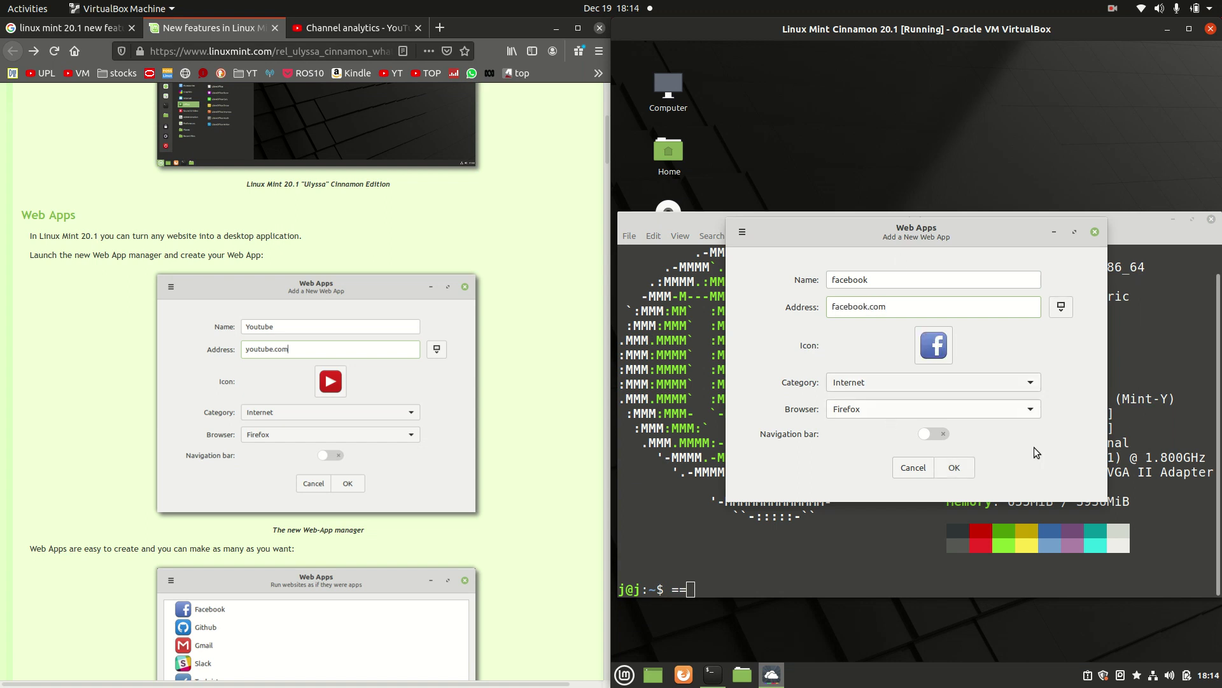
pyautogui.click(876, 409)
pyautogui.click(876, 408)
pyautogui.click(954, 469)
pyautogui.click(783, 289)
pyautogui.click(783, 268)
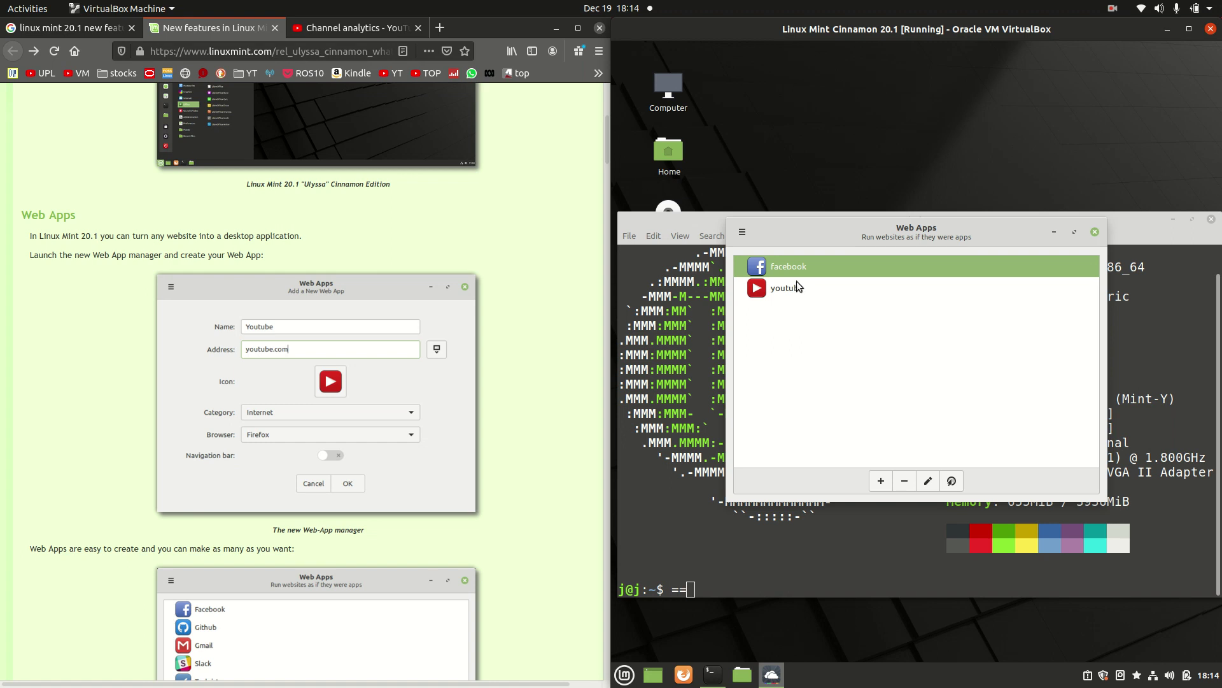
pyautogui.moveTo(881, 224); pyautogui.dragTo(880, 248)
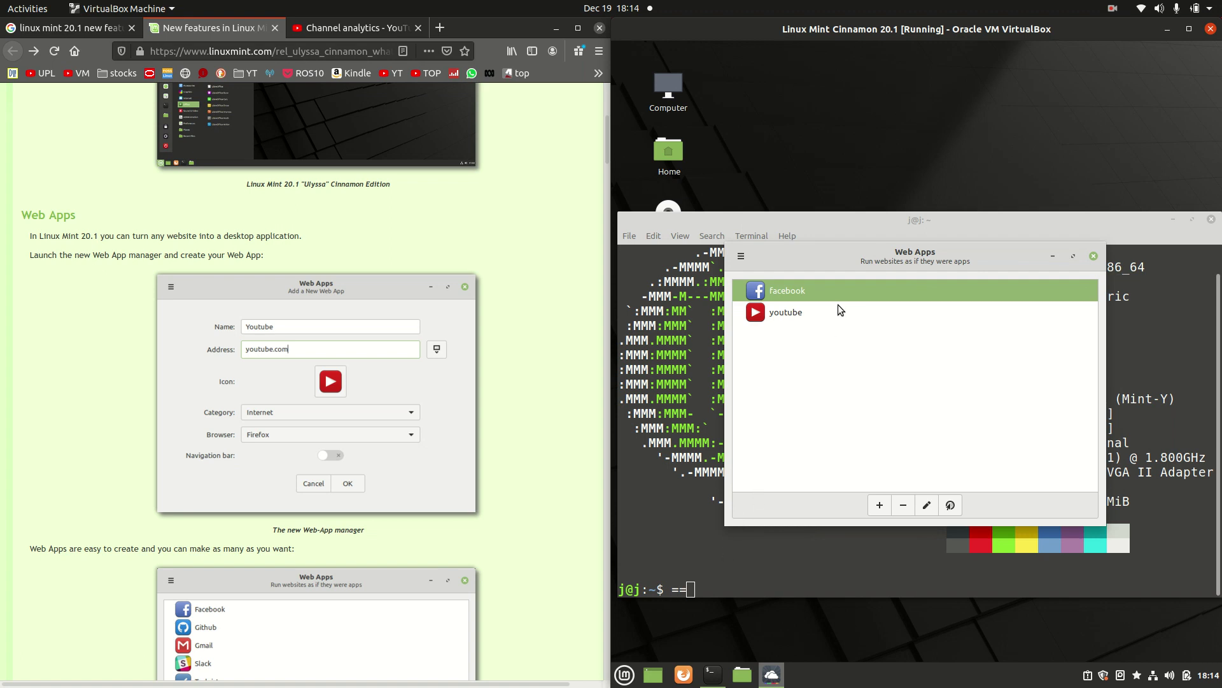
# Search the virtual machine's applications for "face" and close the Web Apps manager.
pyautogui.click(624, 674)
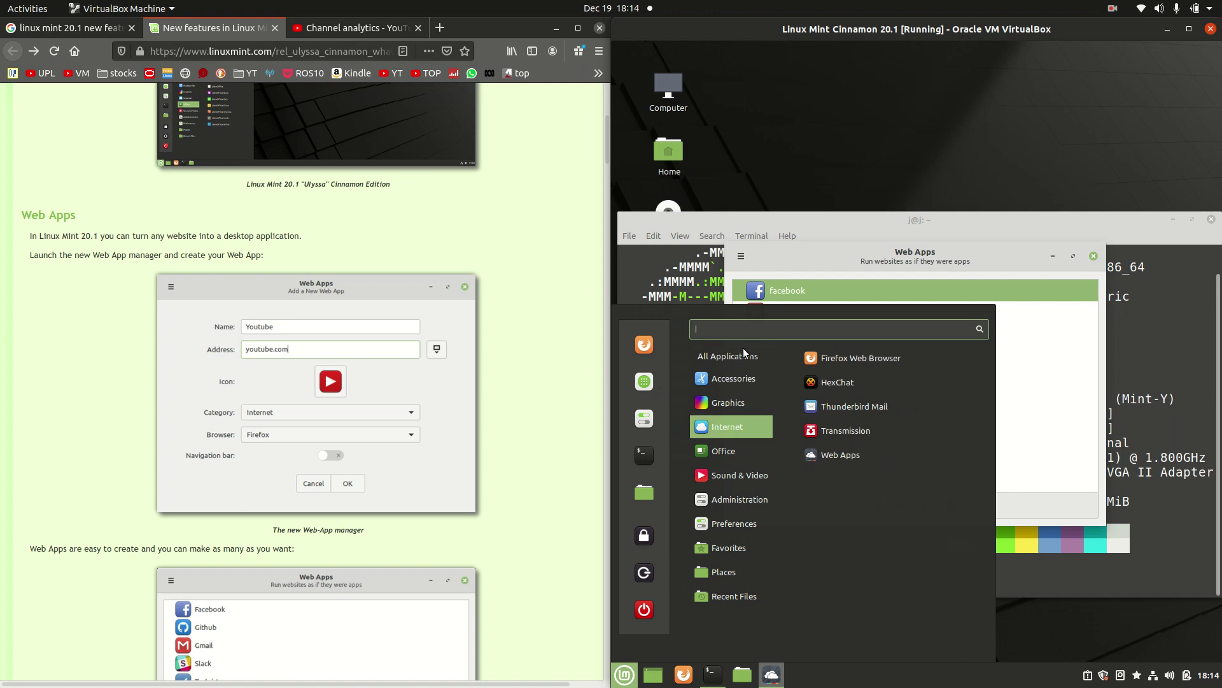
pyautogui.write('fad')
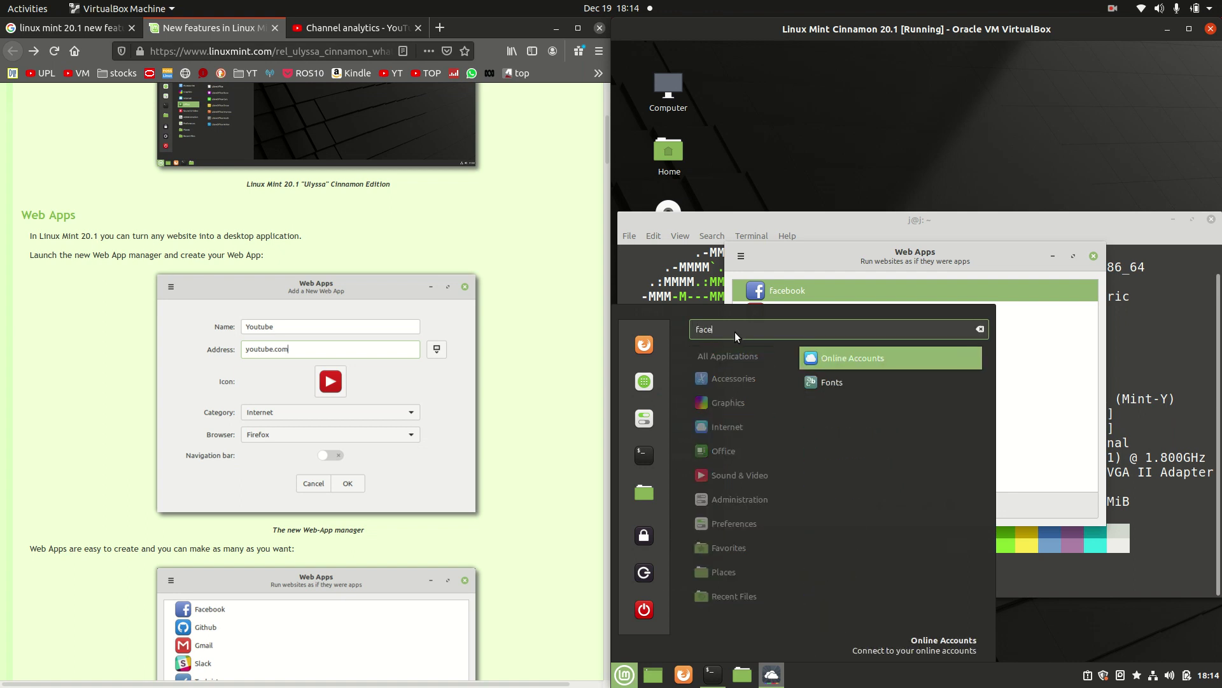
pyautogui.press('BackSpace')
pyautogui.press('BackSpace')
pyautogui.press('BackSpace')
pyautogui.press('BackSpace')
pyautogui.press('Escape')
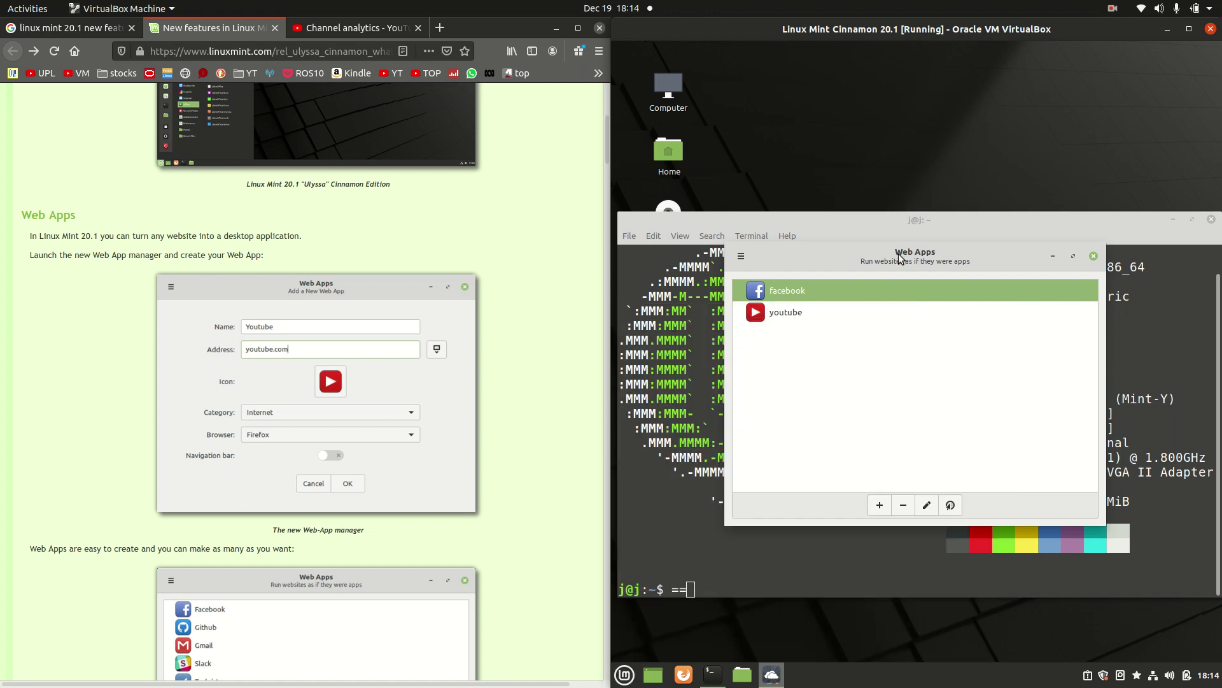
pyautogui.click(1093, 256)
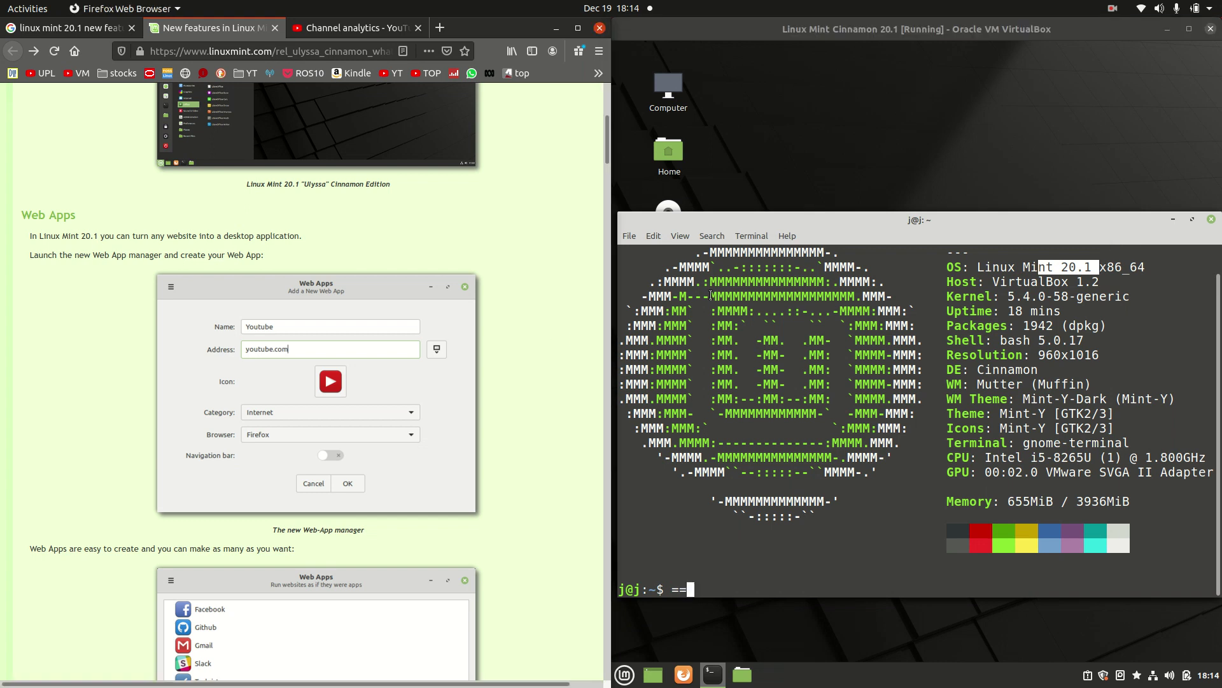
# Find the Hypnotix section on the new features page and highlight its heading.
pyautogui.scroll(-10, 521, 308)
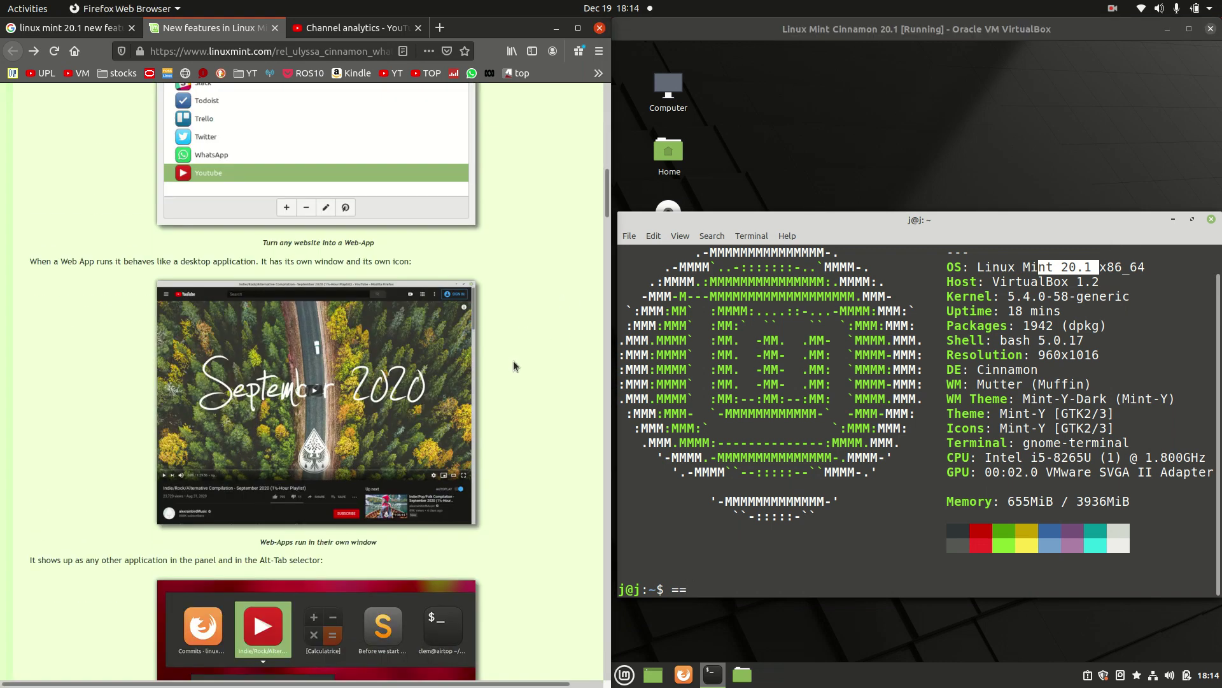
pyautogui.scroll(-1, 456, 342)
pyautogui.scroll(-10, 459, 334)
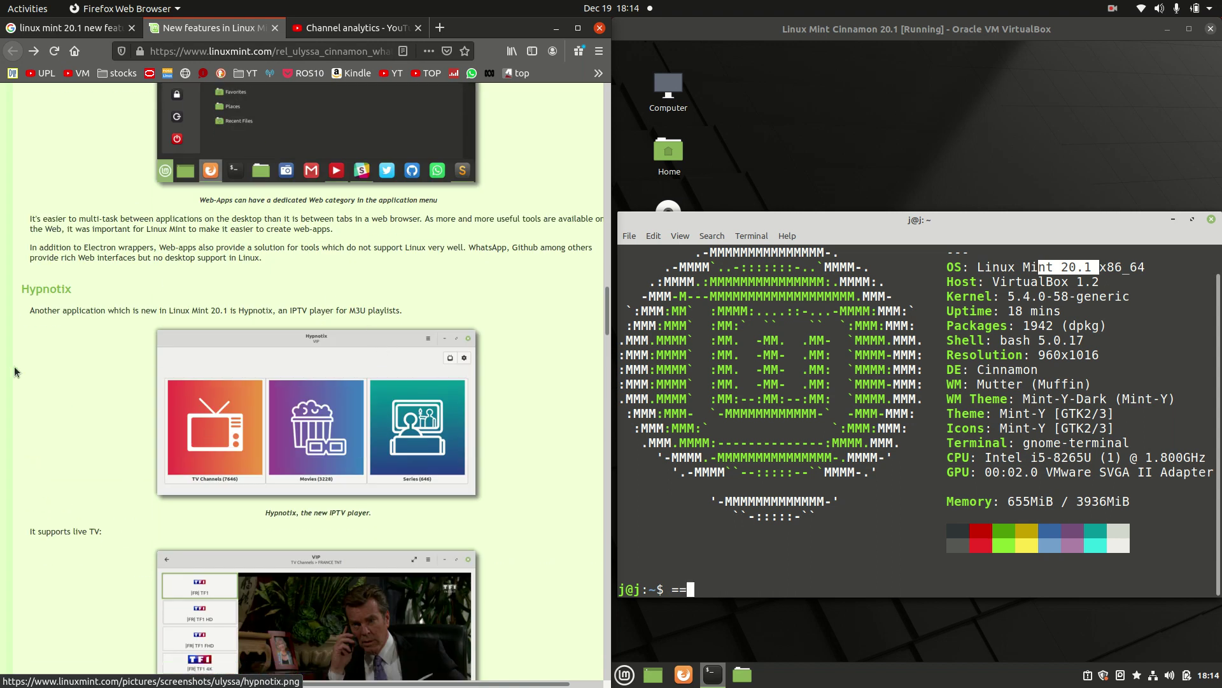
pyautogui.moveTo(28, 310); pyautogui.dragTo(44, 307)
pyautogui.doubleClick(46, 288)
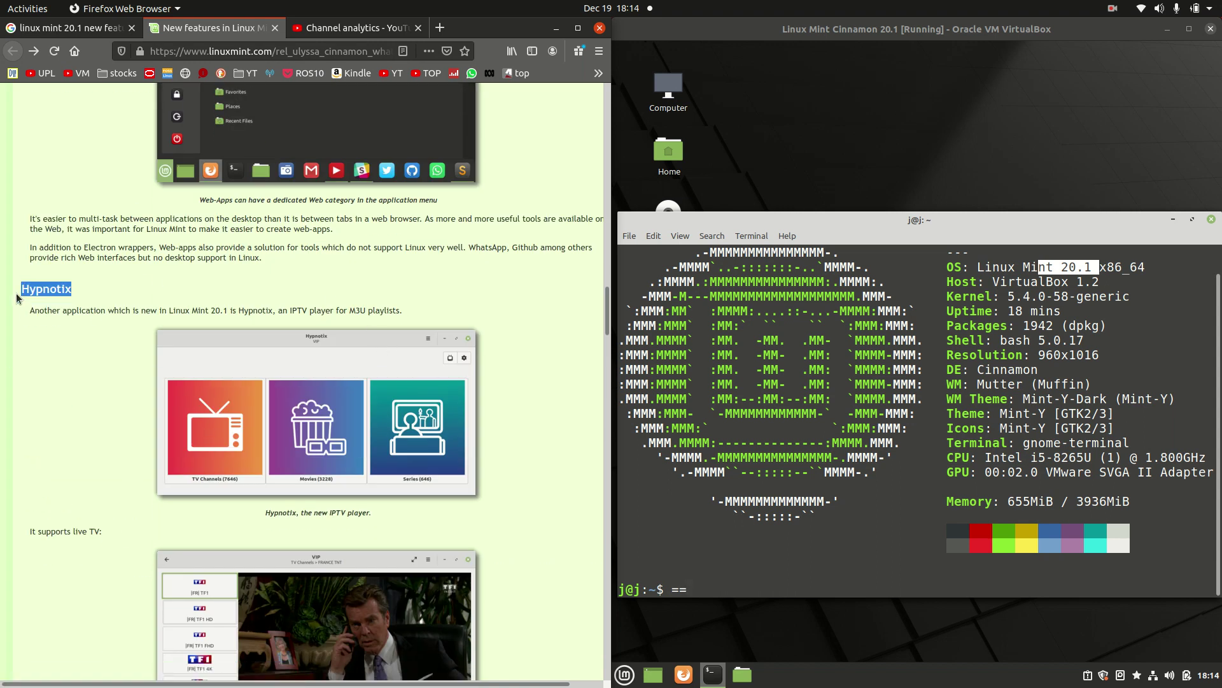
# Launch Hypnotix in the virtual machine and close the terminal window behind it.
pyautogui.click(625, 675)
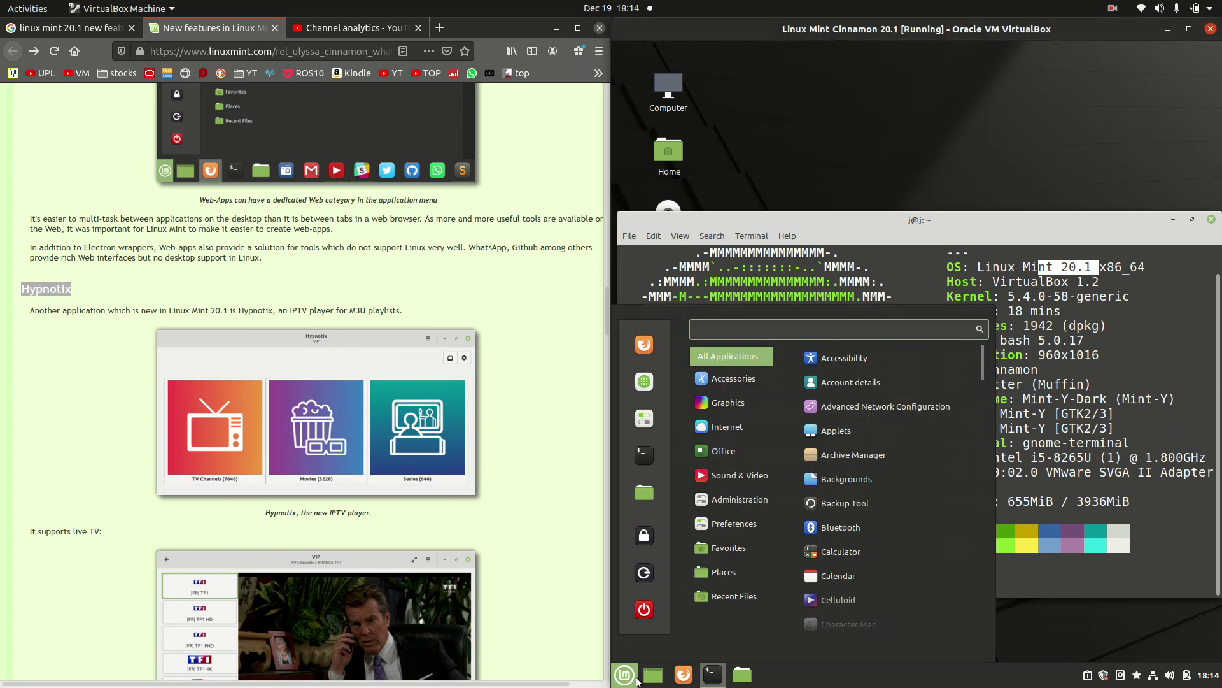
pyautogui.write('hyp')
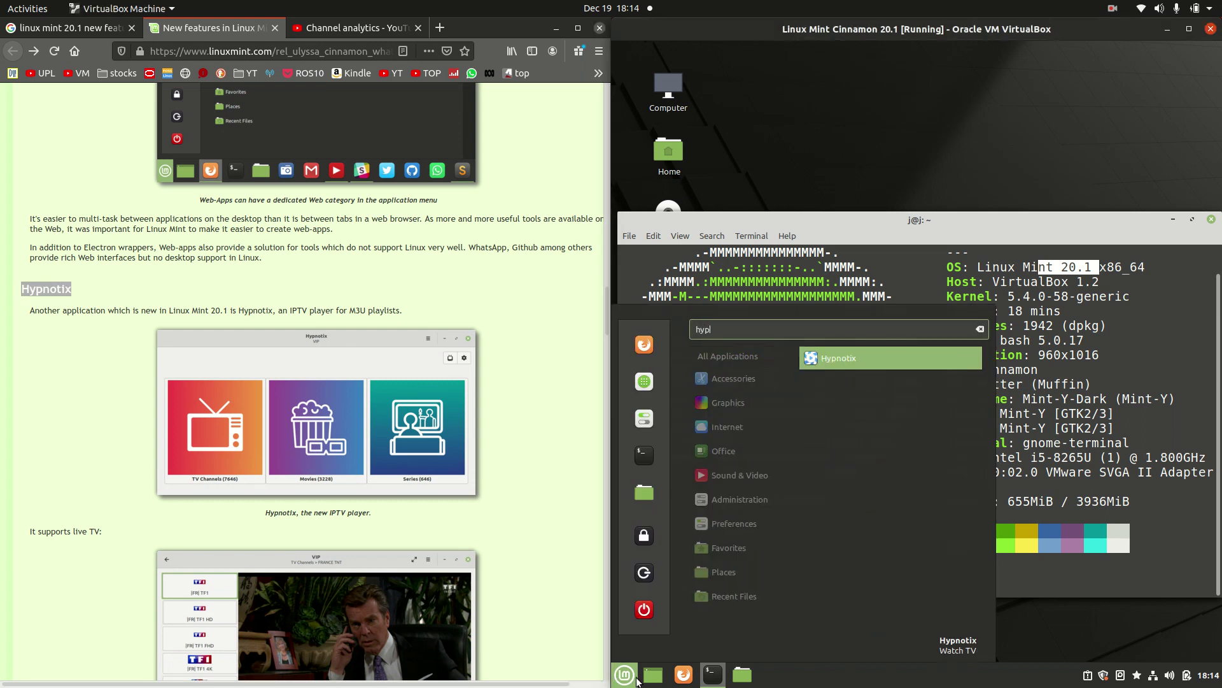
pyautogui.press('Return')
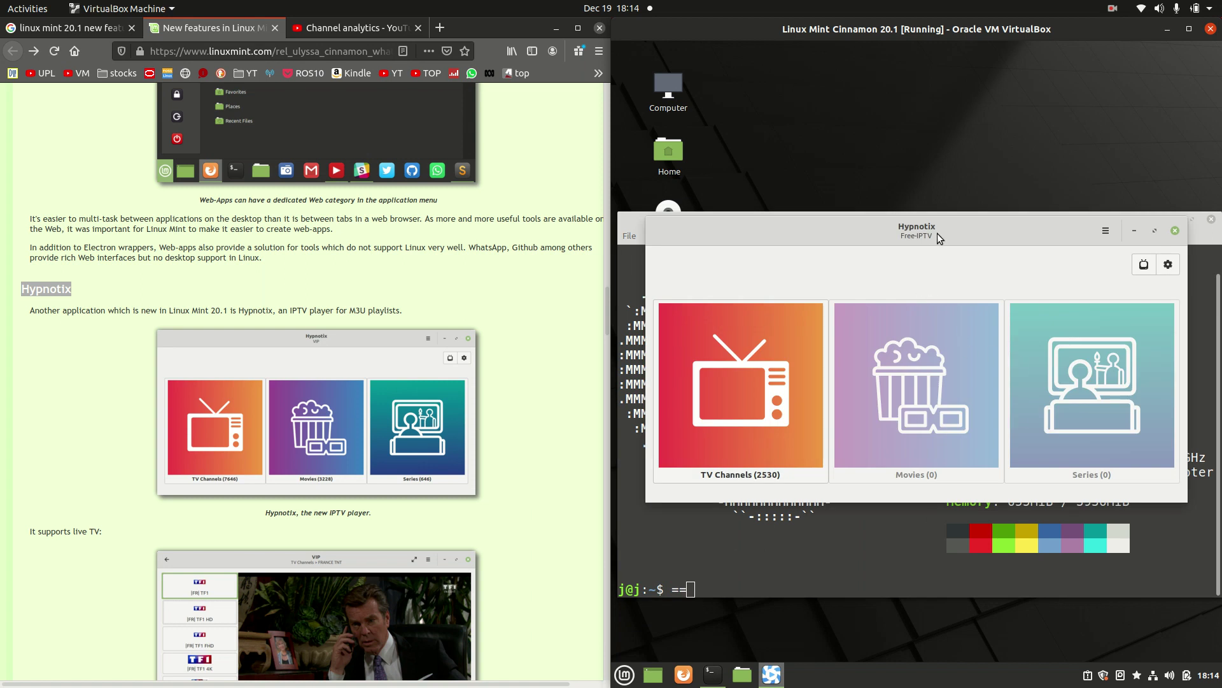
pyautogui.moveTo(937, 233); pyautogui.dragTo(948, 190)
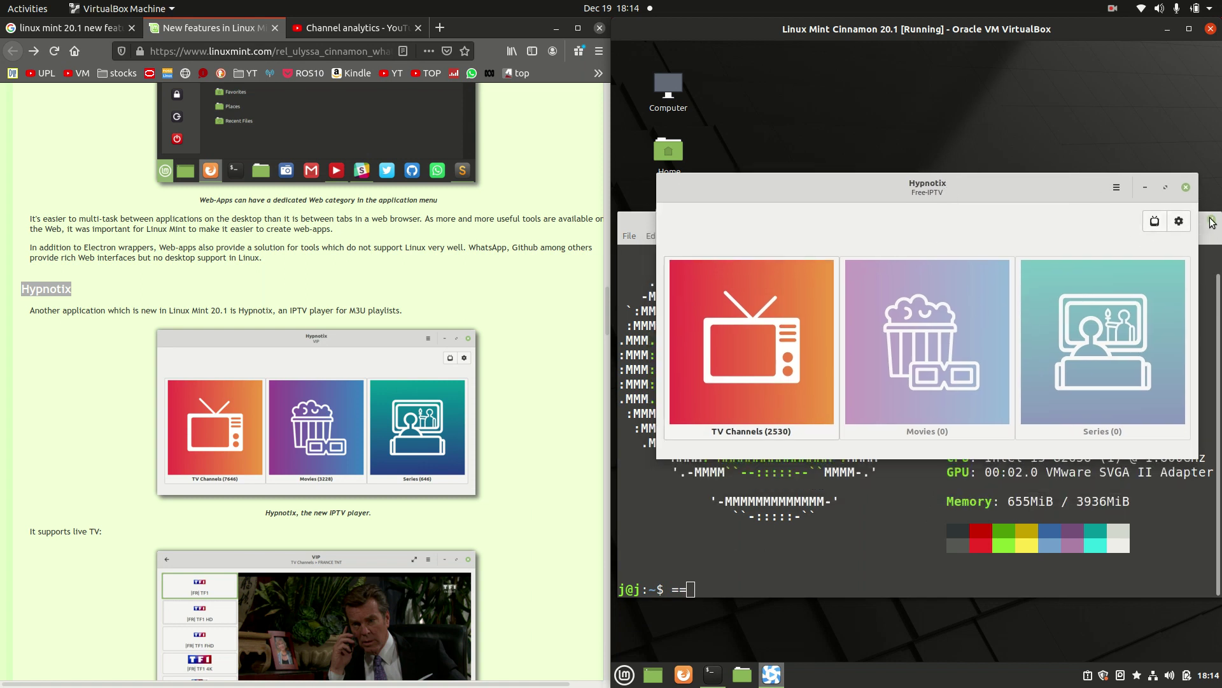
pyautogui.click(1211, 219)
pyautogui.moveTo(917, 192); pyautogui.dragTo(909, 173)
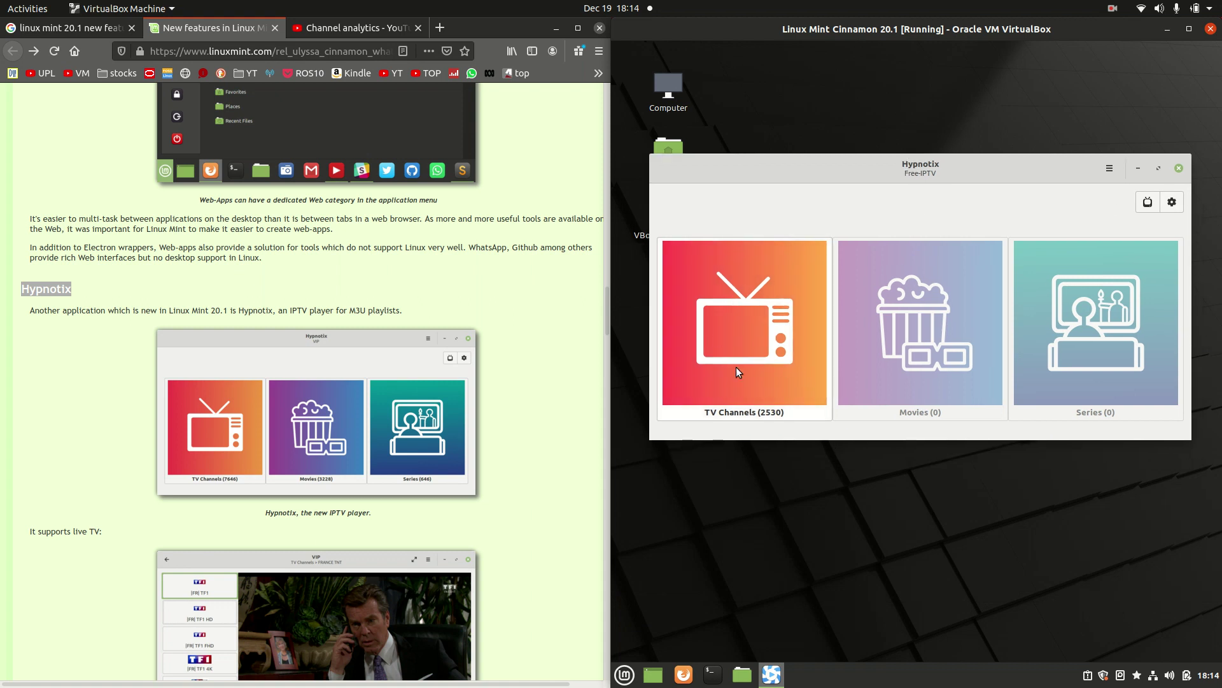
# Open the TV Channels section in Hypnotix and make its window taller to show more channel groups.
pyautogui.click(762, 323)
pyautogui.moveTo(1058, 157); pyautogui.dragTo(1049, 100)
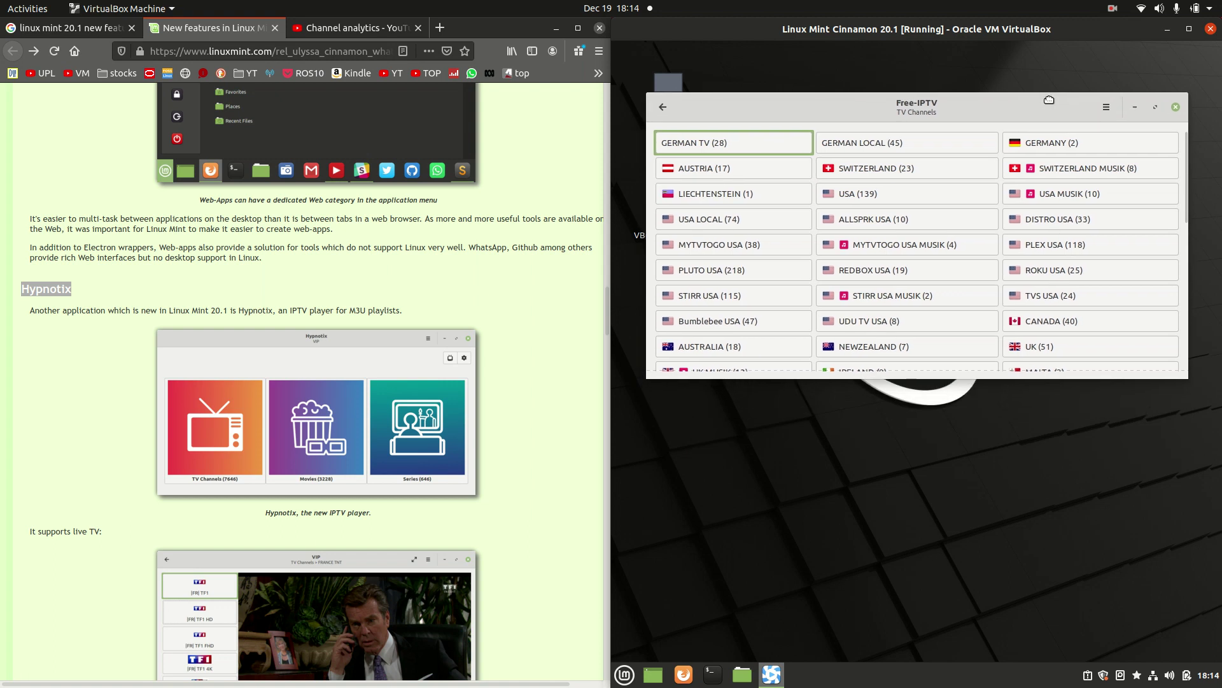
pyautogui.moveTo(1062, 377); pyautogui.dragTo(1062, 615)
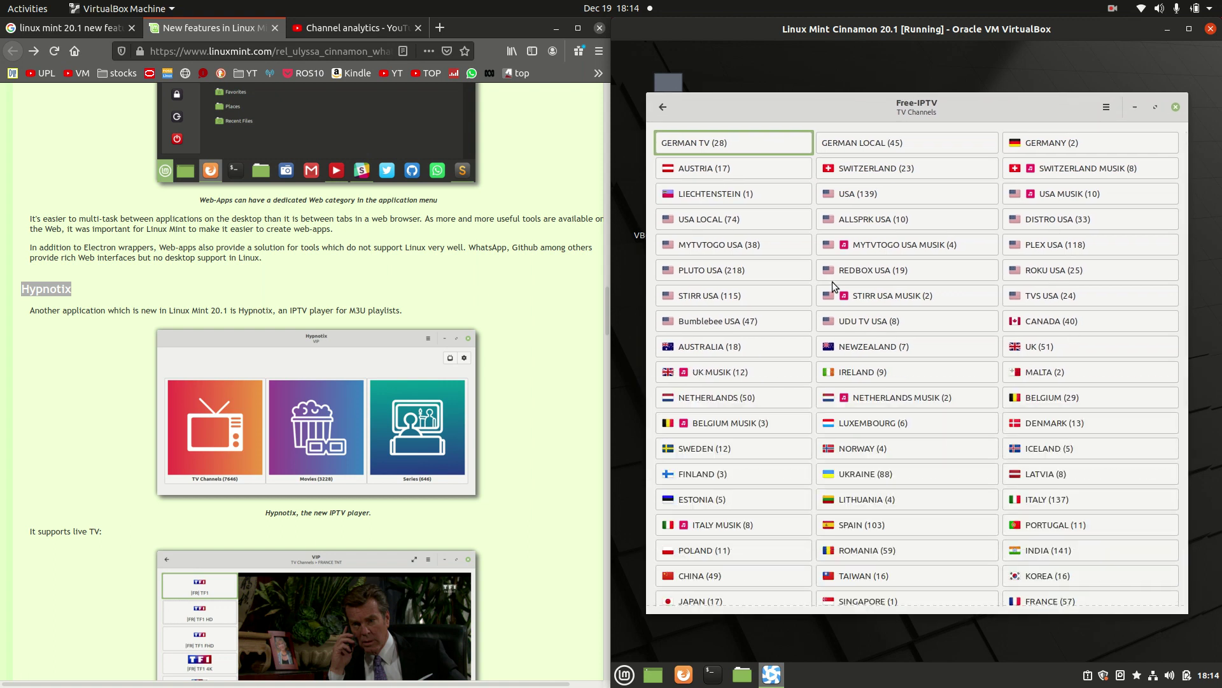
# Play the ABC AU channel from the AUSTRALIA group and pause its stream.
pyautogui.click(733, 354)
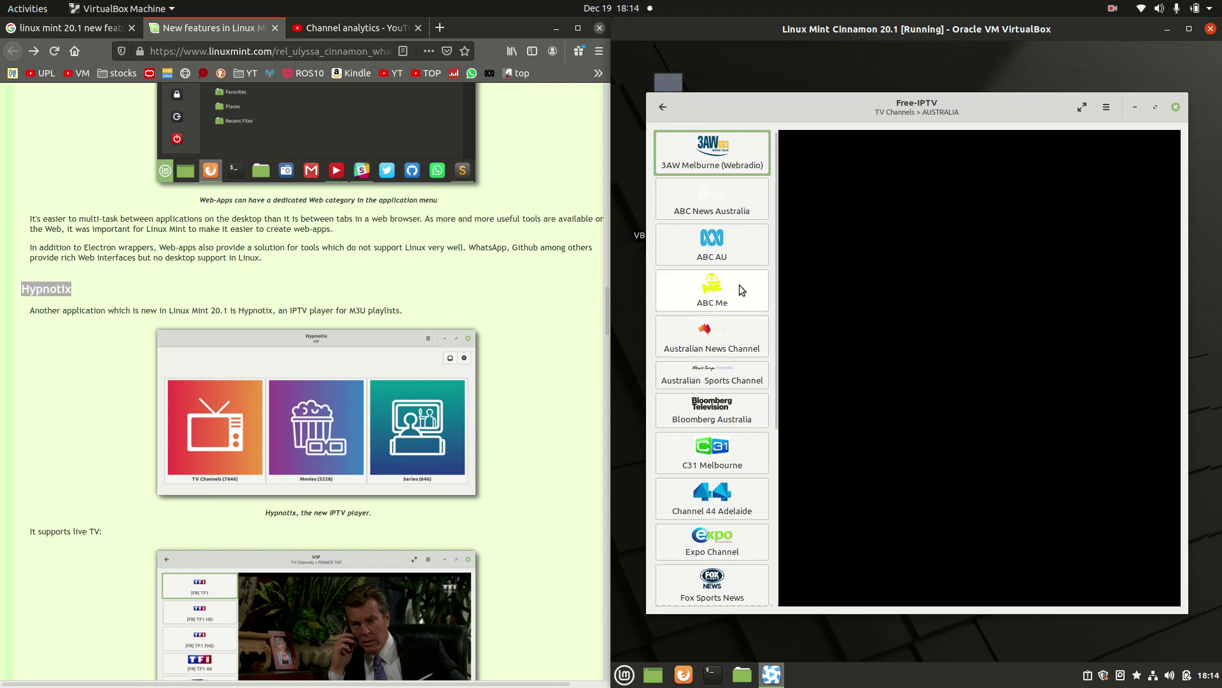
pyautogui.scroll(-5, 732, 410)
pyautogui.scroll(2, 754, 266)
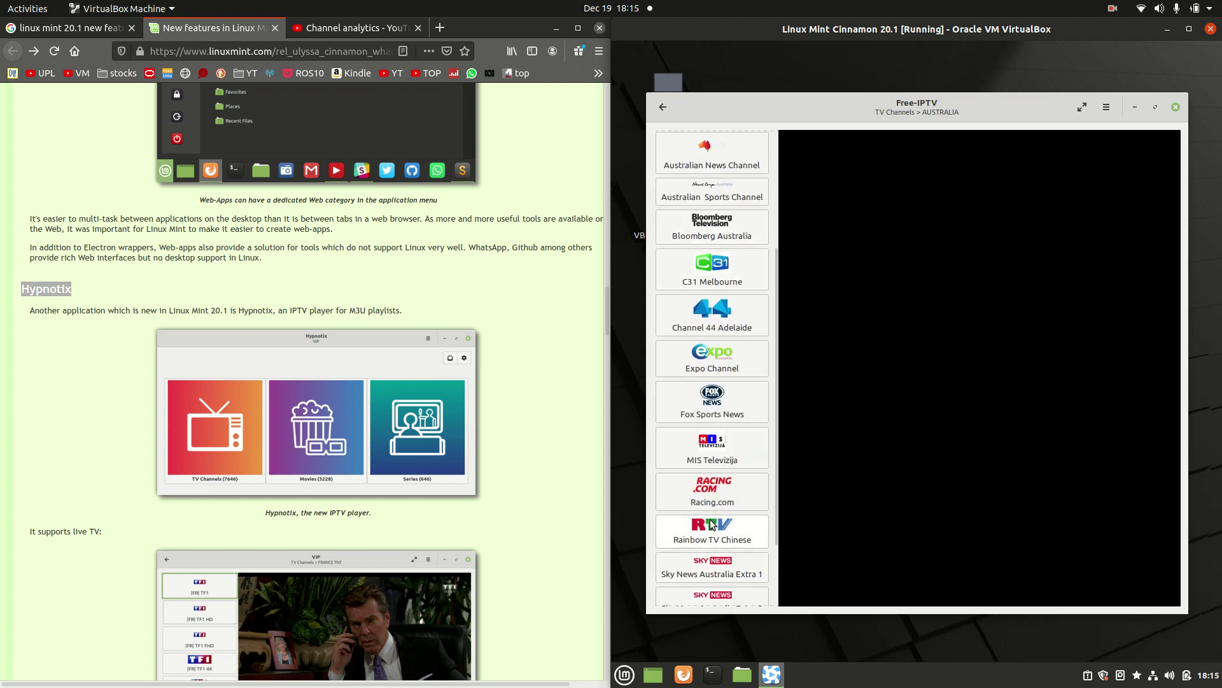
pyautogui.scroll(5, 708, 401)
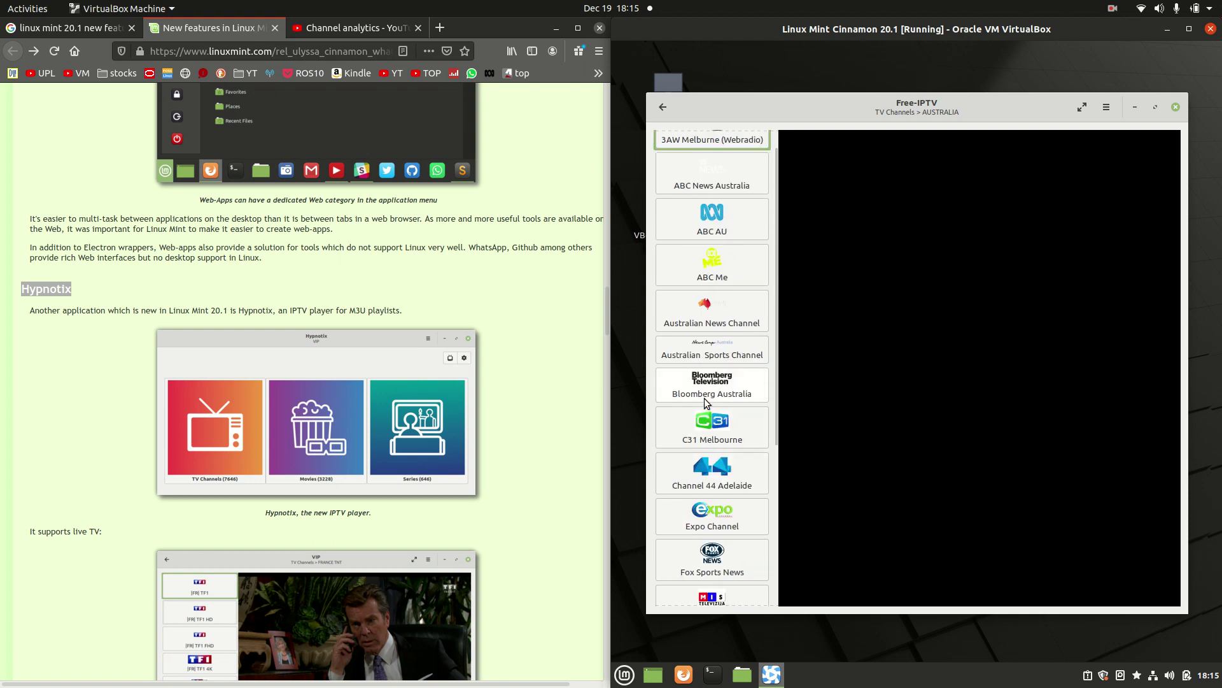
pyautogui.scroll(-7, 718, 357)
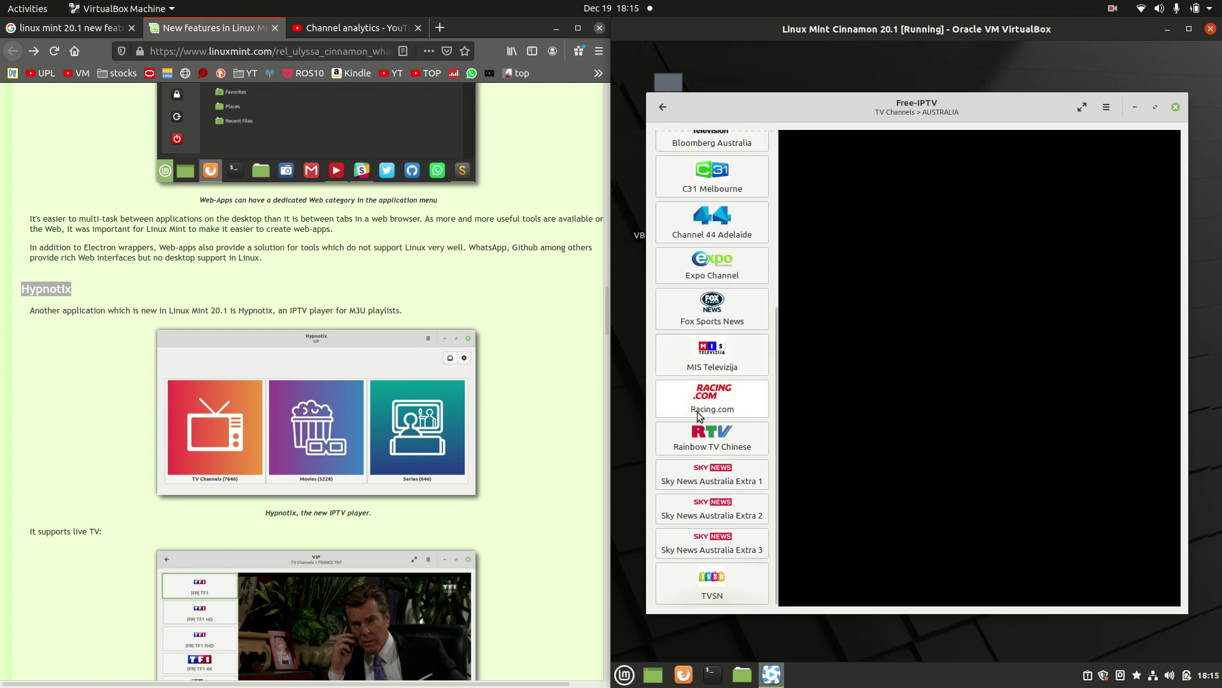
pyautogui.scroll(5, 716, 306)
pyautogui.click(715, 252)
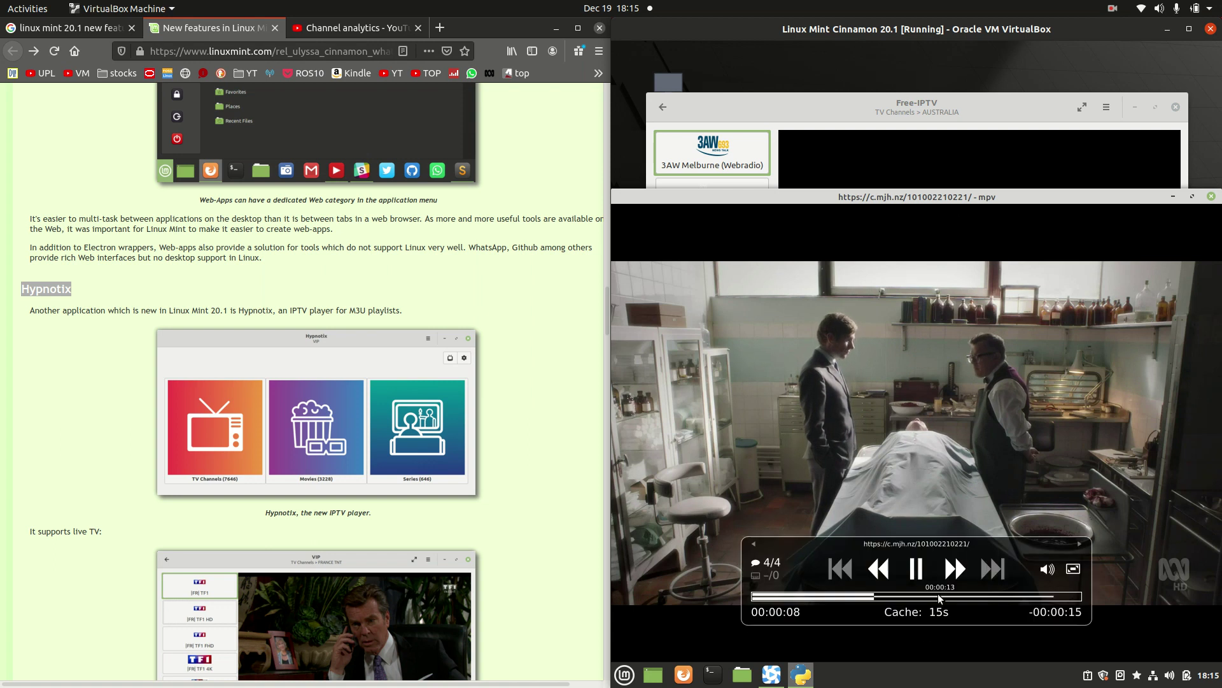
pyautogui.click(915, 566)
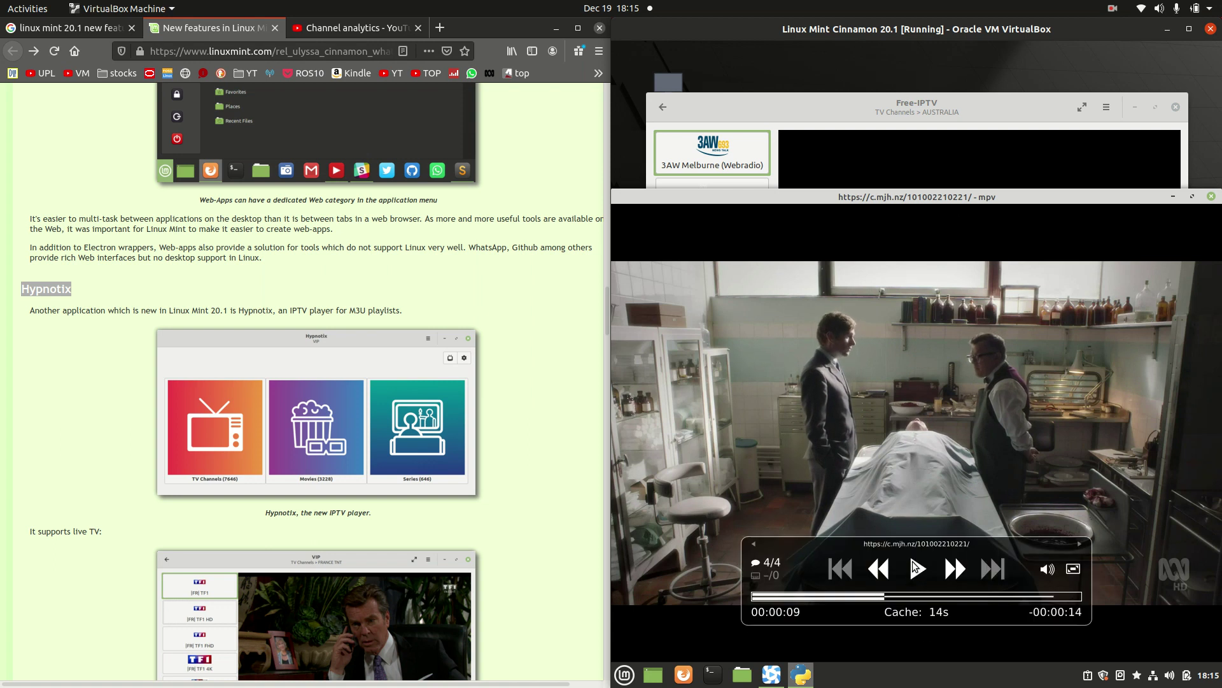
# Leave the ABC AU player, return from the AUSTRALIA channels to the Hypnotix start page and open its preferences.
pyautogui.click(1212, 197)
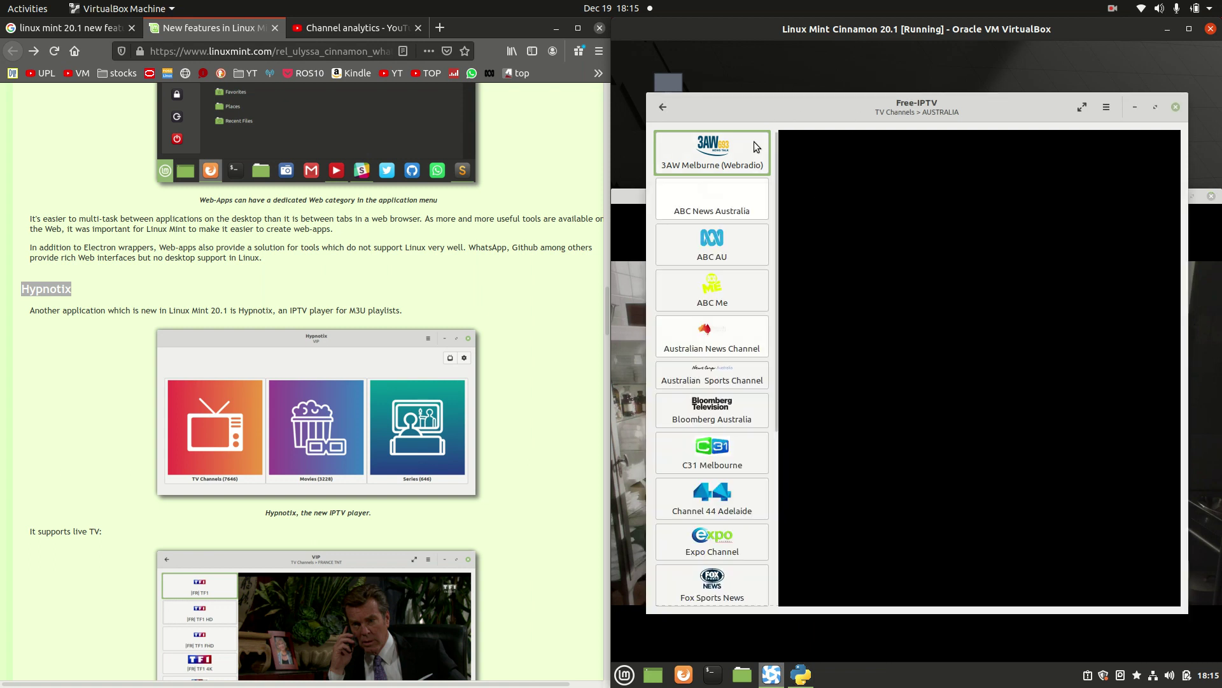
pyautogui.click(655, 113)
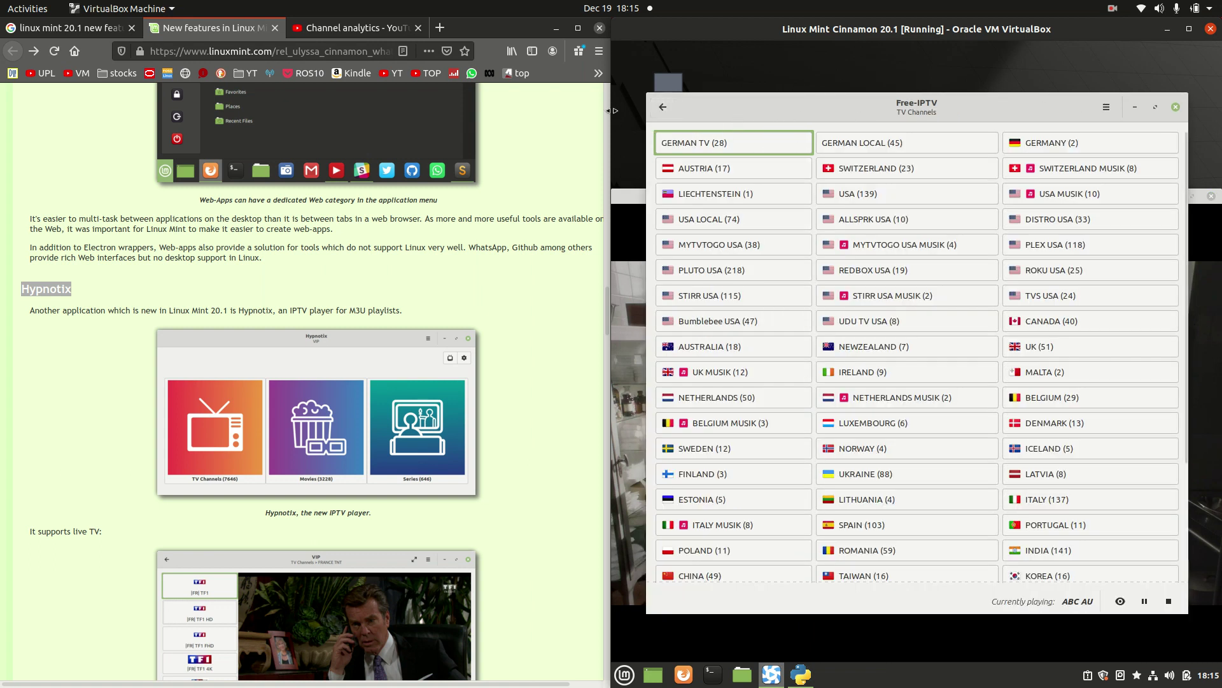
pyautogui.scroll(-3, 726, 245)
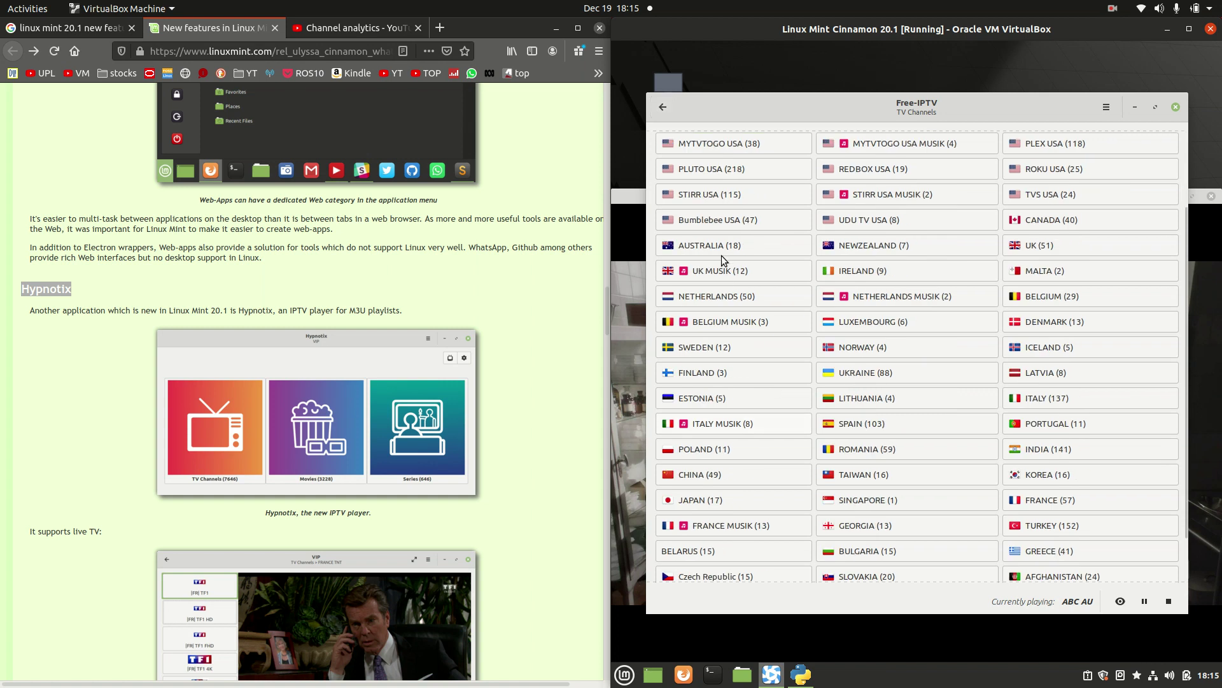
pyautogui.click(663, 108)
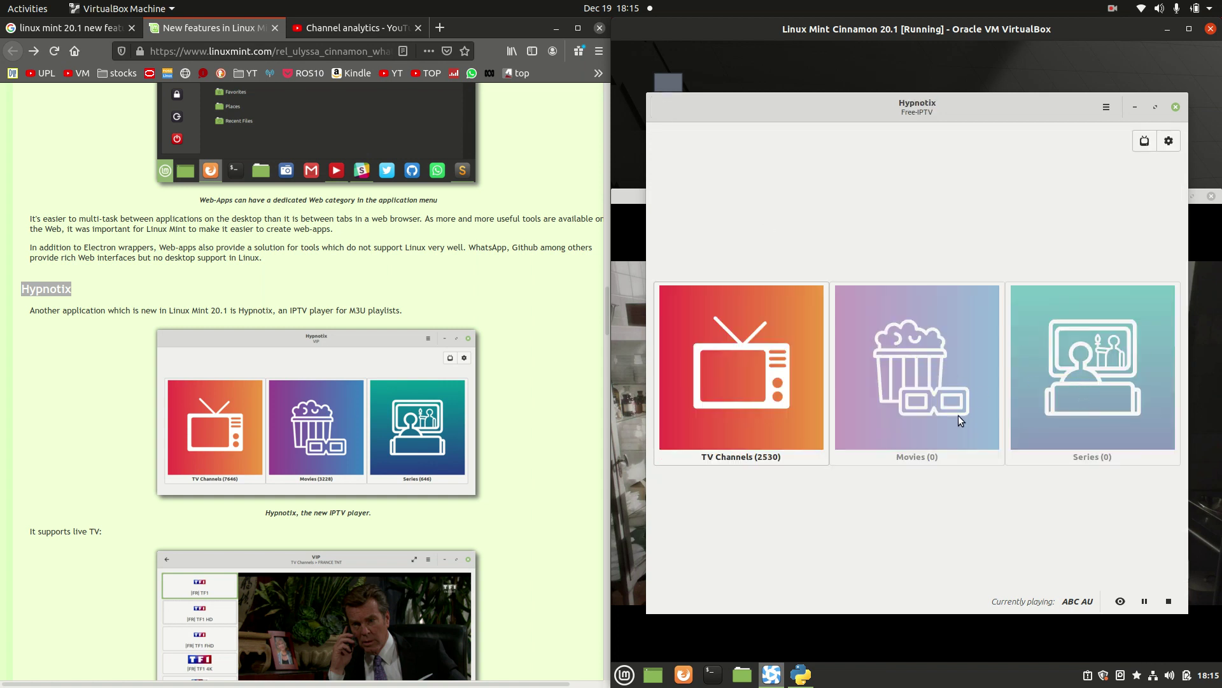
pyautogui.click(1168, 145)
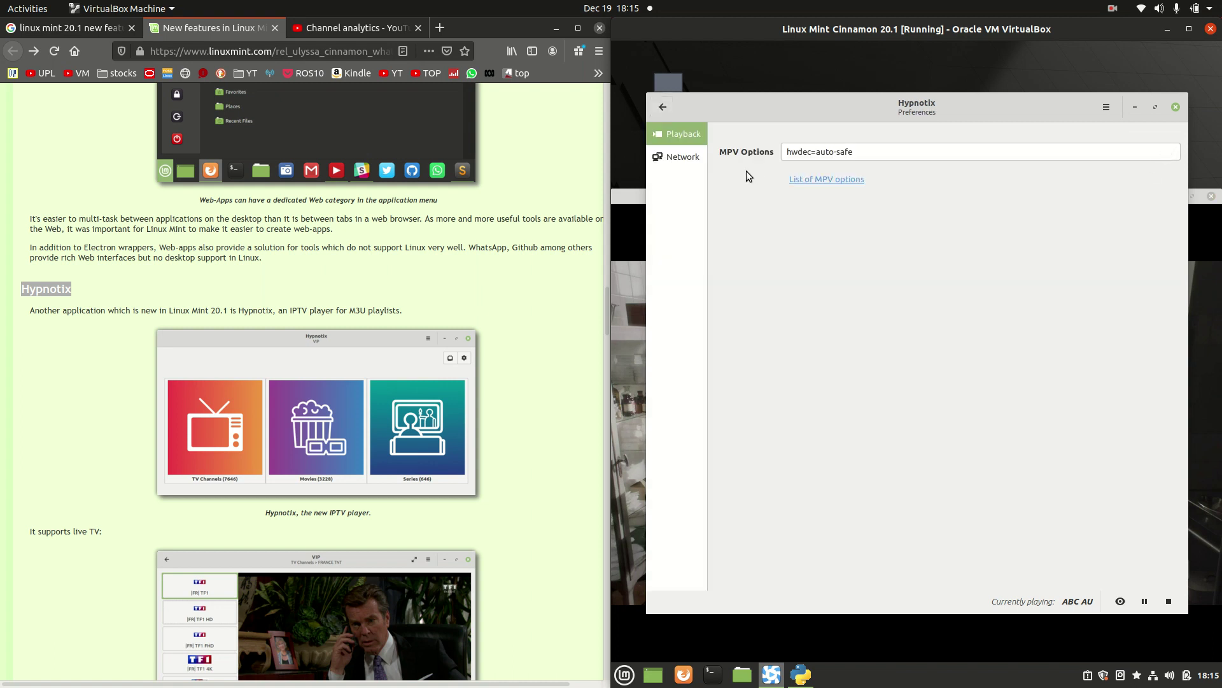
# Read the rest of the Hypnotix section on the new features page and continue to the Favorites section.
pyautogui.click(439, 333)
pyautogui.scroll(-6, 402, 397)
pyautogui.scroll(-3, 402, 398)
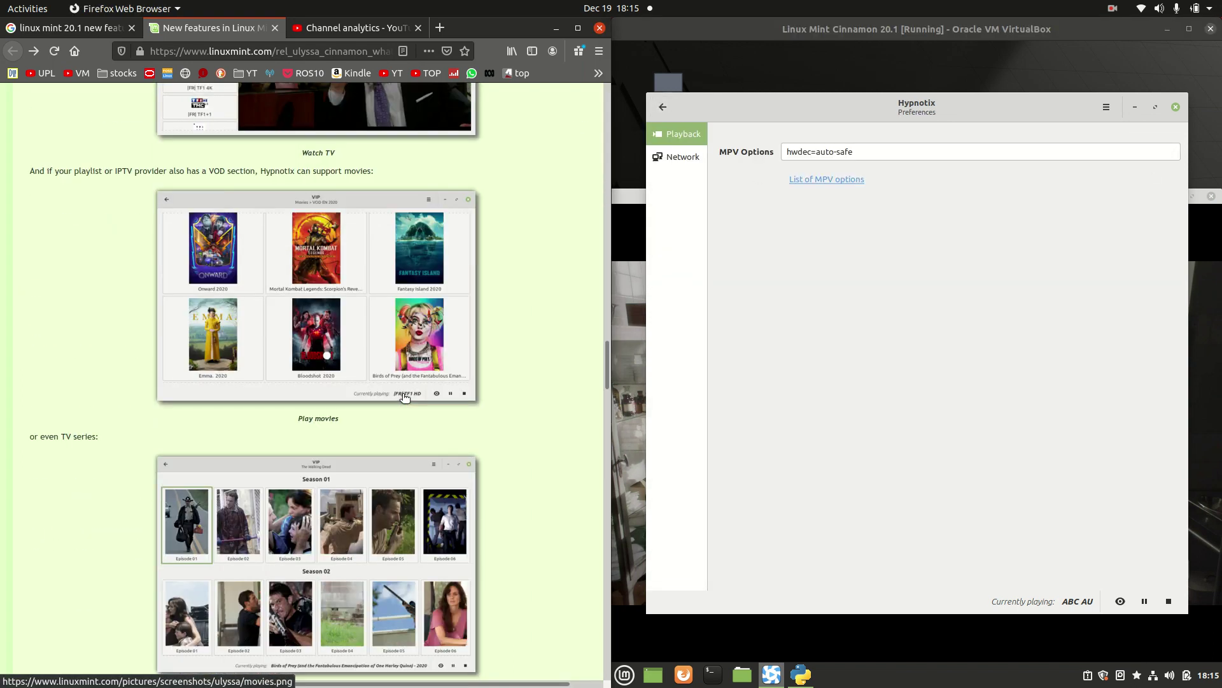
pyautogui.scroll(-2, 340, 361)
pyautogui.scroll(-2, 342, 351)
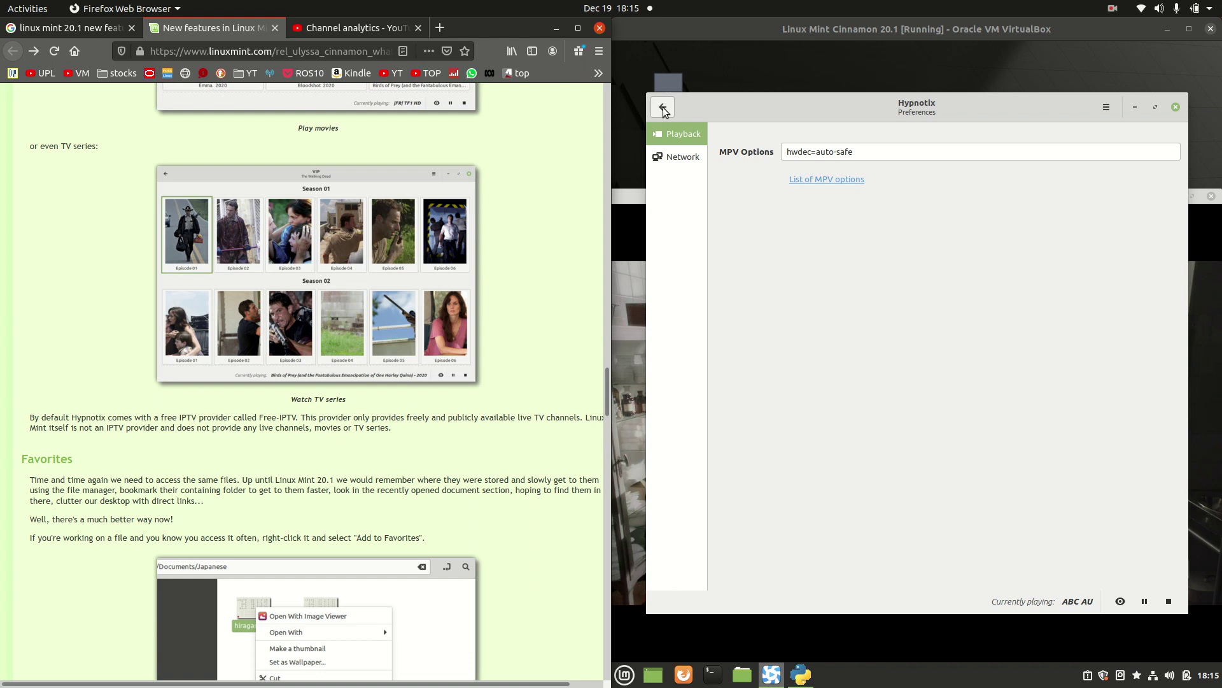
pyautogui.scroll(-7, 506, 361)
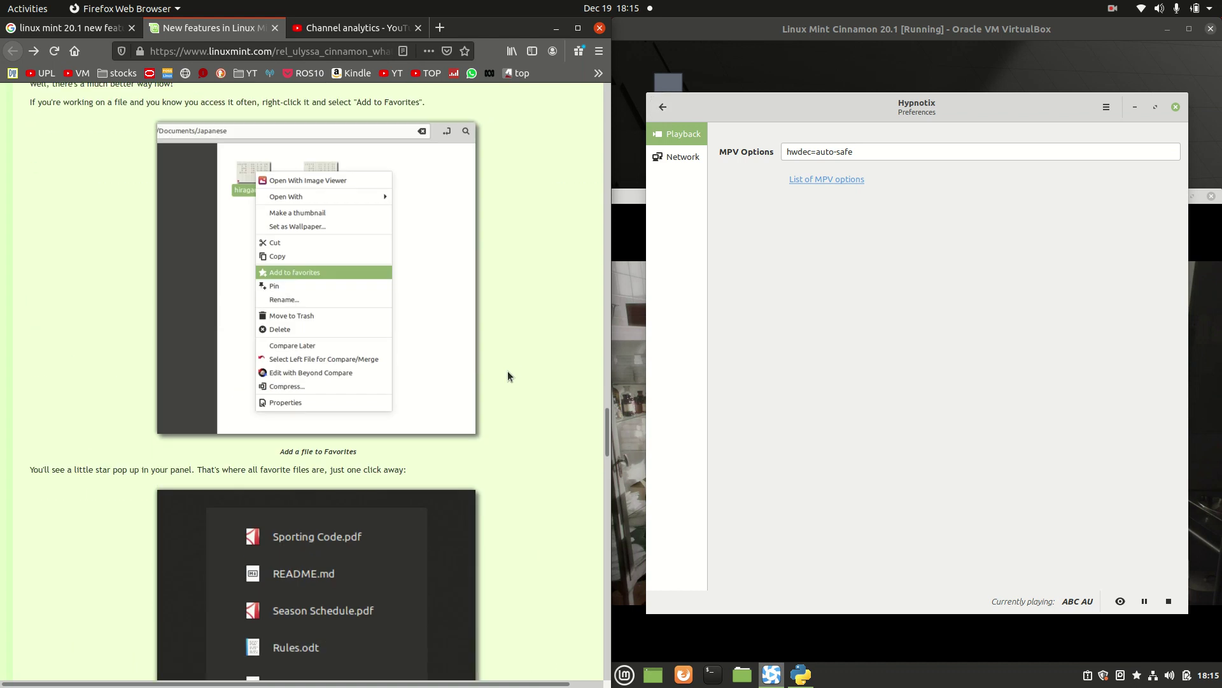
pyautogui.scroll(3, 507, 372)
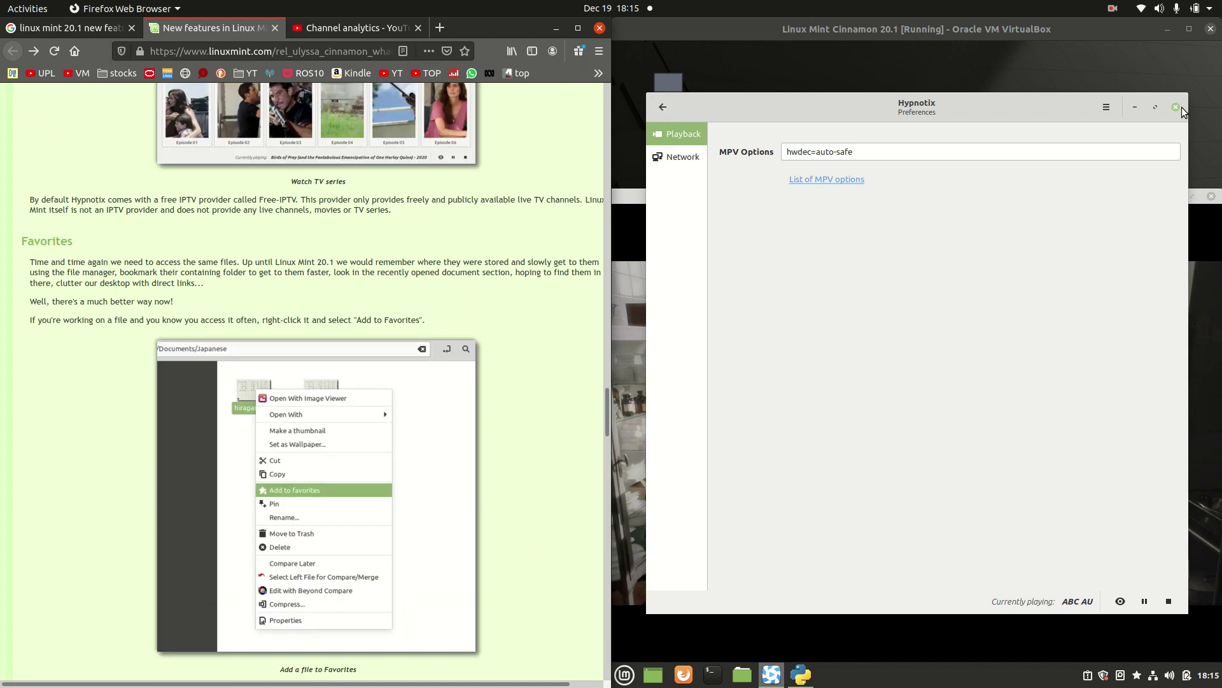
# Close Hypnotix, then open the Home folder in the virtual machine and view its Favorites.
pyautogui.click(1176, 107)
pyautogui.click(662, 159)
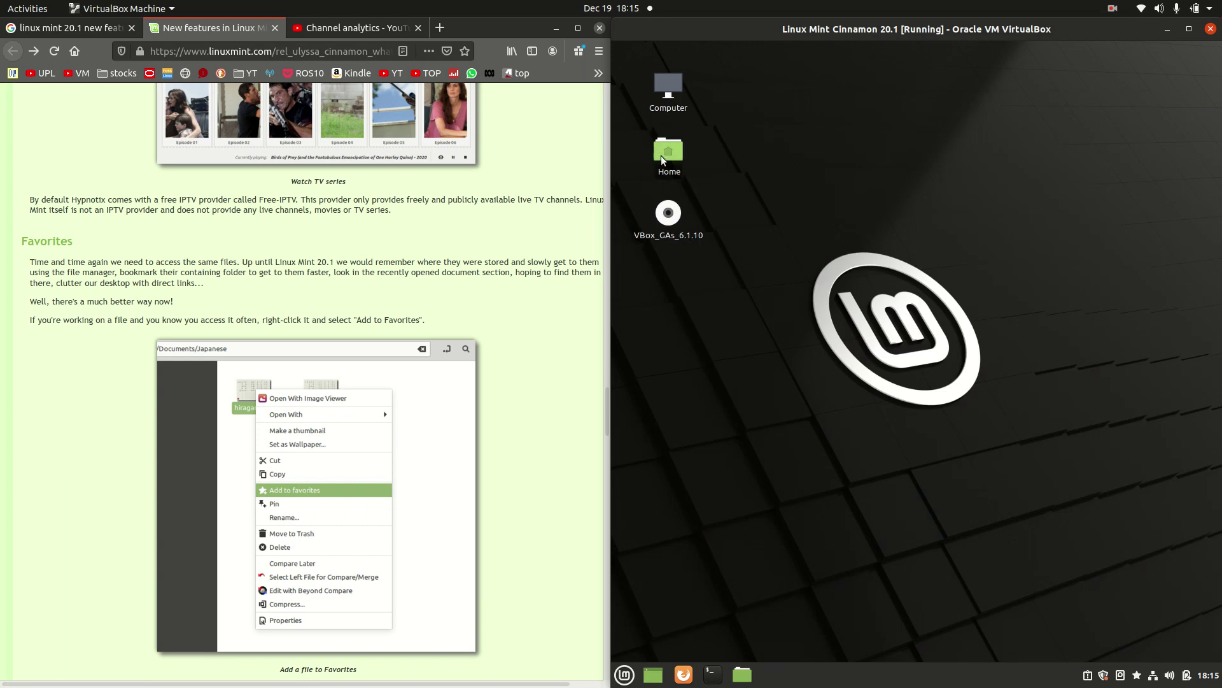
pyautogui.doubleClick(661, 155)
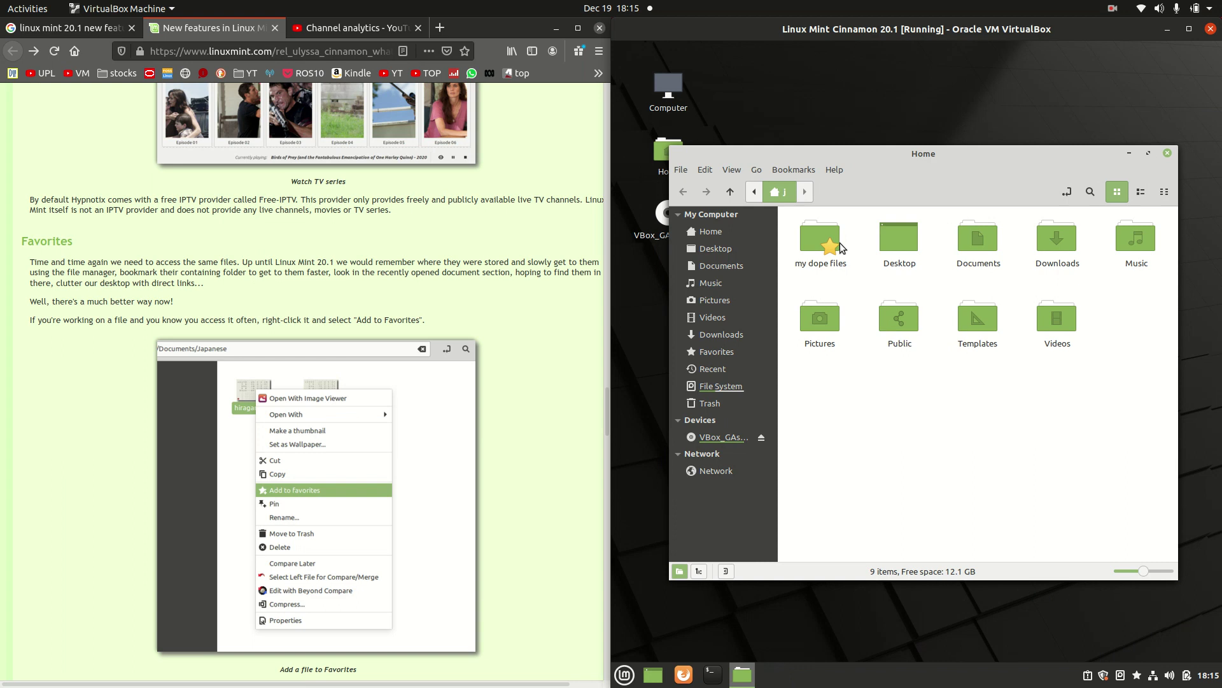
pyautogui.click(716, 351)
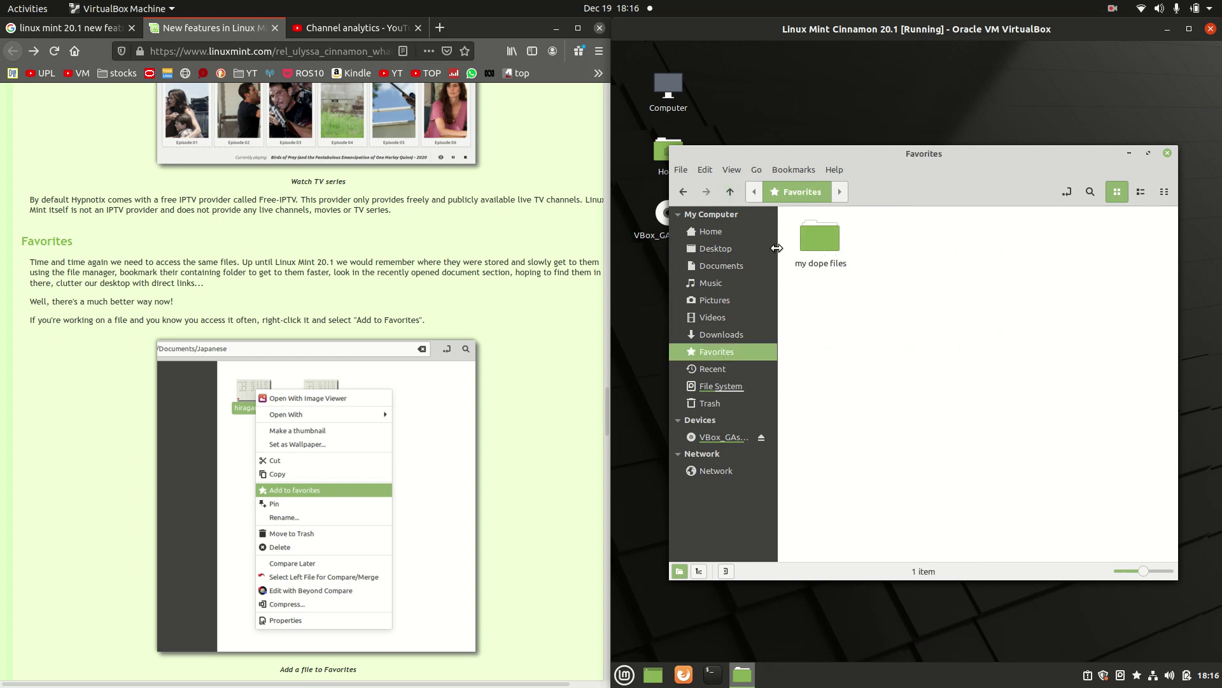
# Add the Documents folder in Home to the favorites and show the Favorites location again.
pyautogui.click(683, 191)
pyautogui.rightClick(993, 243)
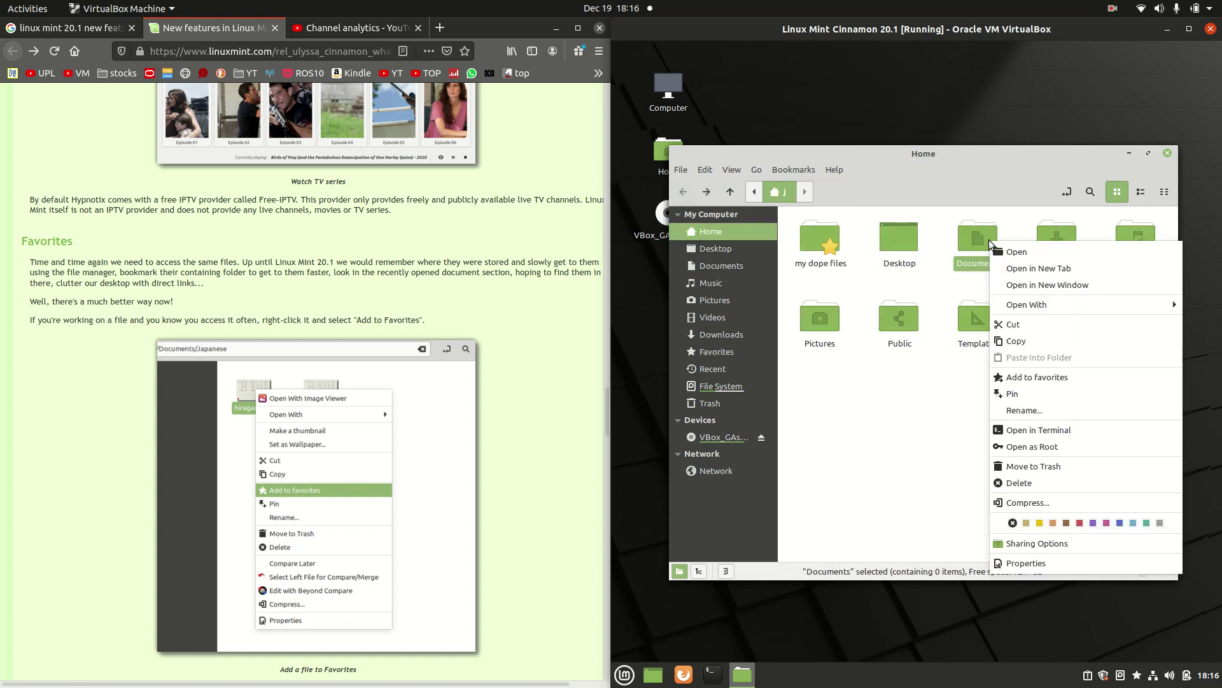
pyautogui.click(1040, 377)
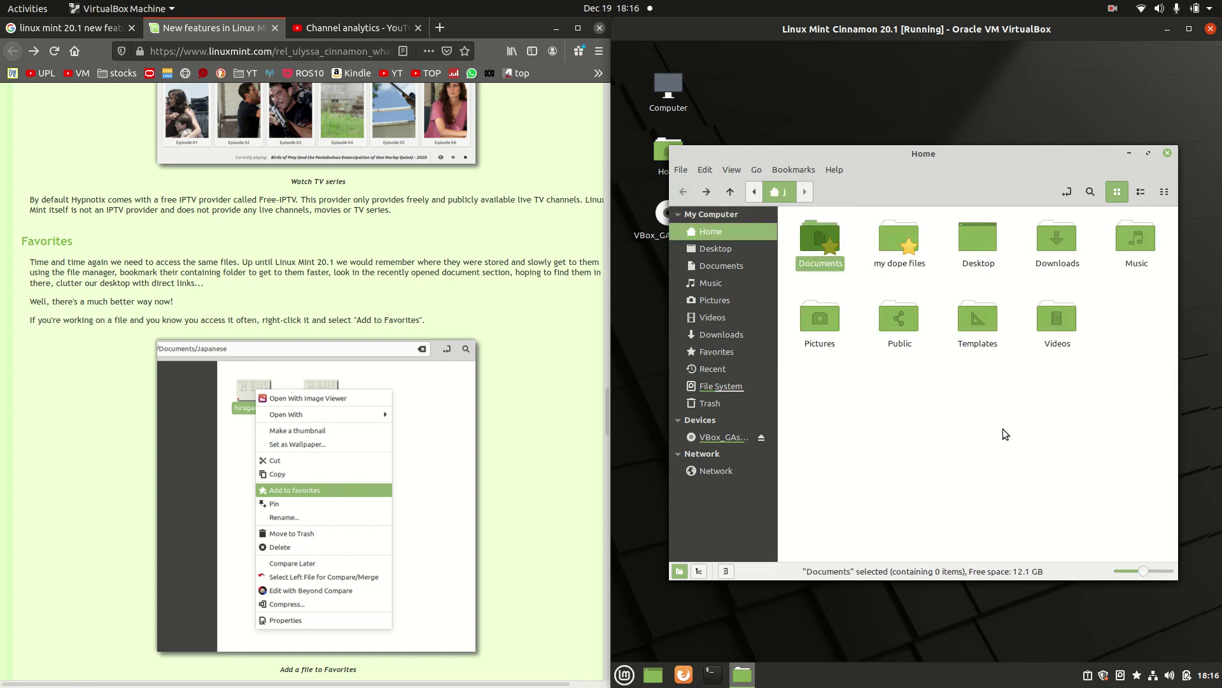
pyautogui.click(899, 265)
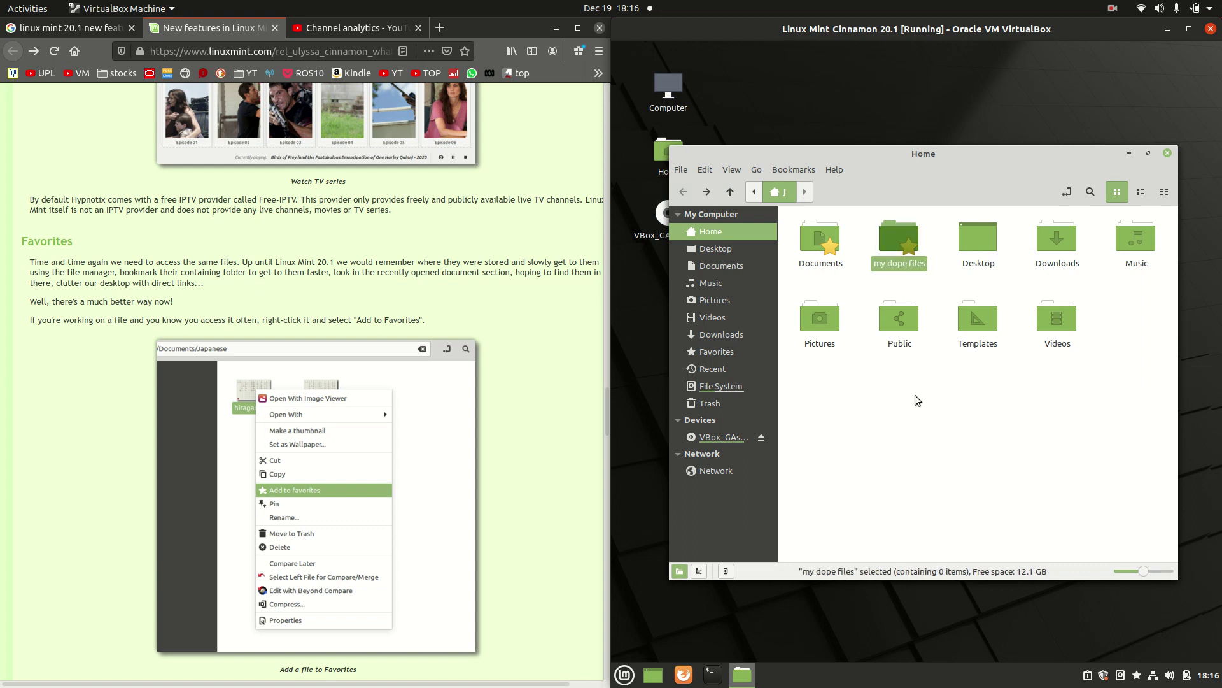
pyautogui.click(927, 368)
pyautogui.click(730, 357)
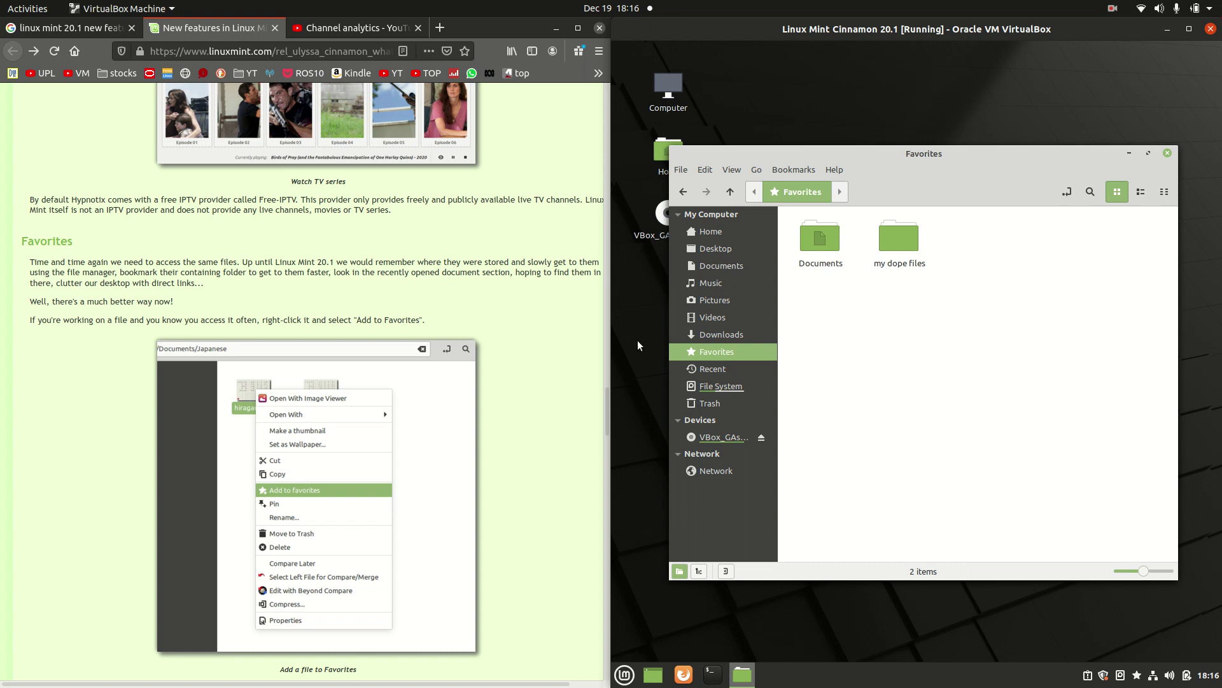
# Read the Favorites section on the features page and briefly open the virtual machine's application menu to compare.
pyautogui.click(572, 362)
pyautogui.scroll(-12, 548, 359)
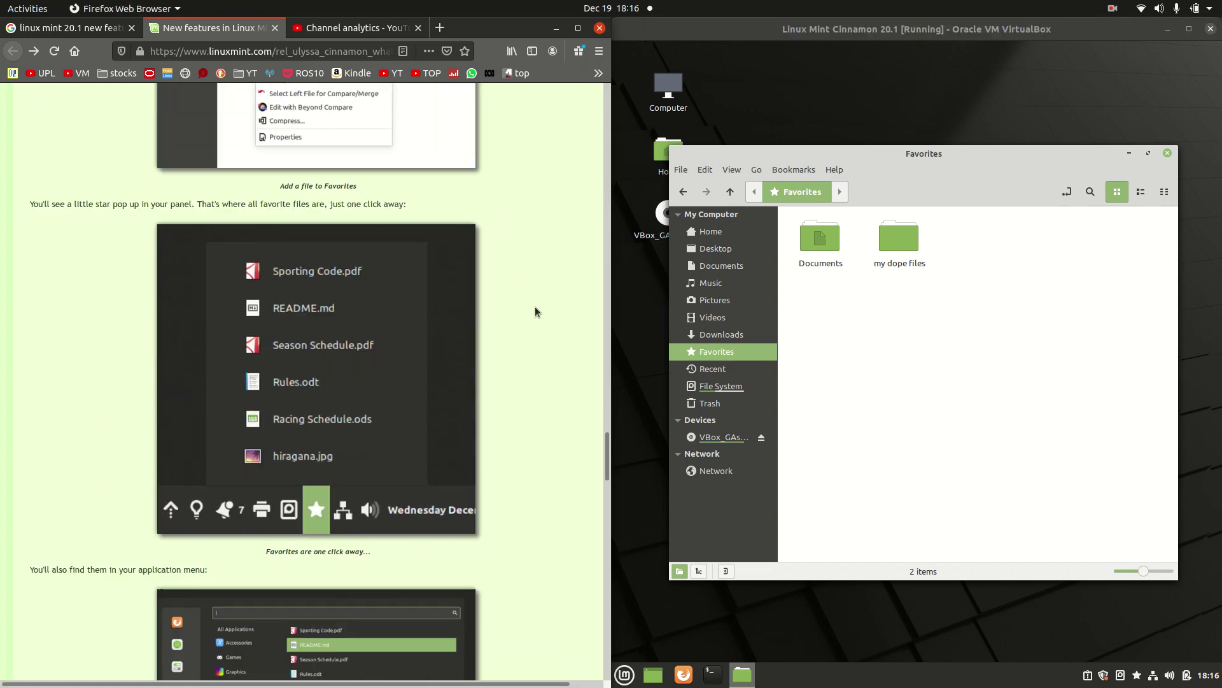
pyautogui.scroll(-3, 559, 271)
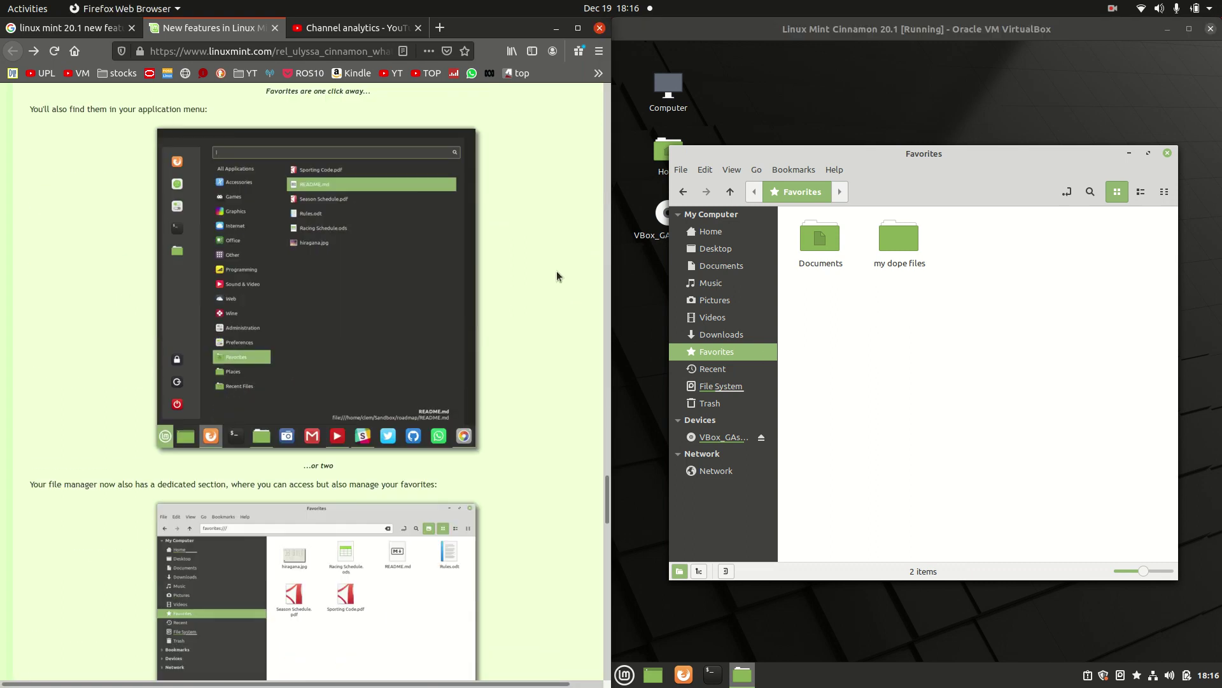
pyautogui.scroll(-1, 556, 274)
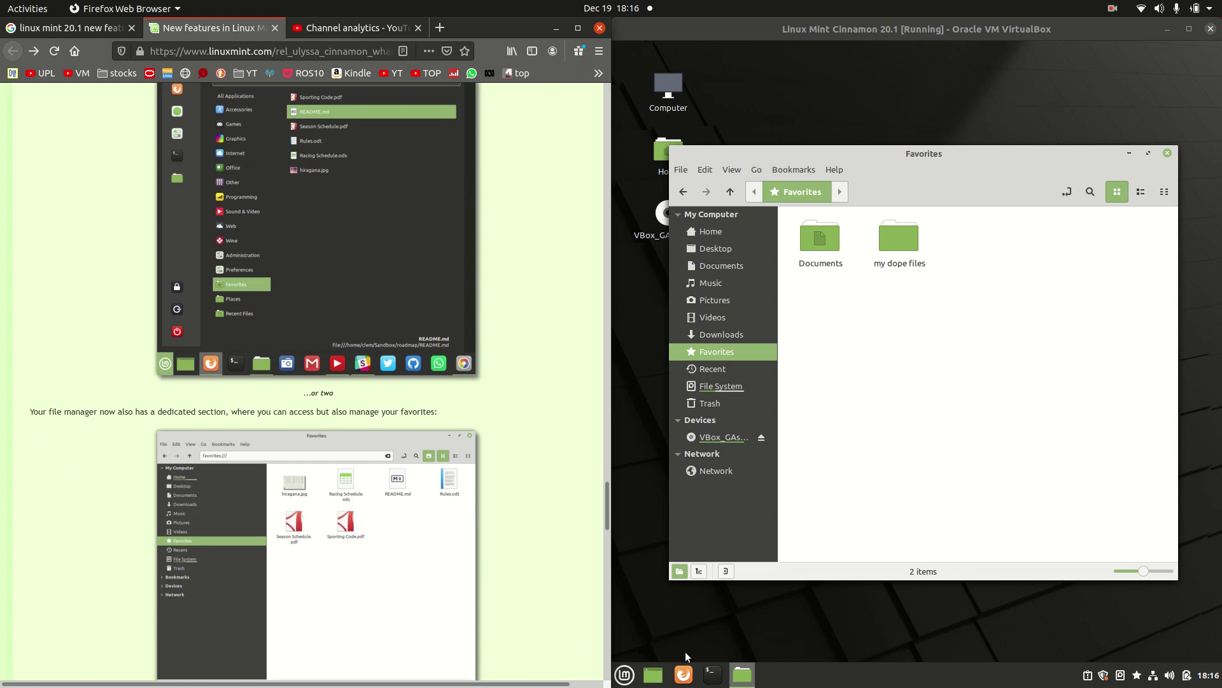
pyautogui.click(625, 677)
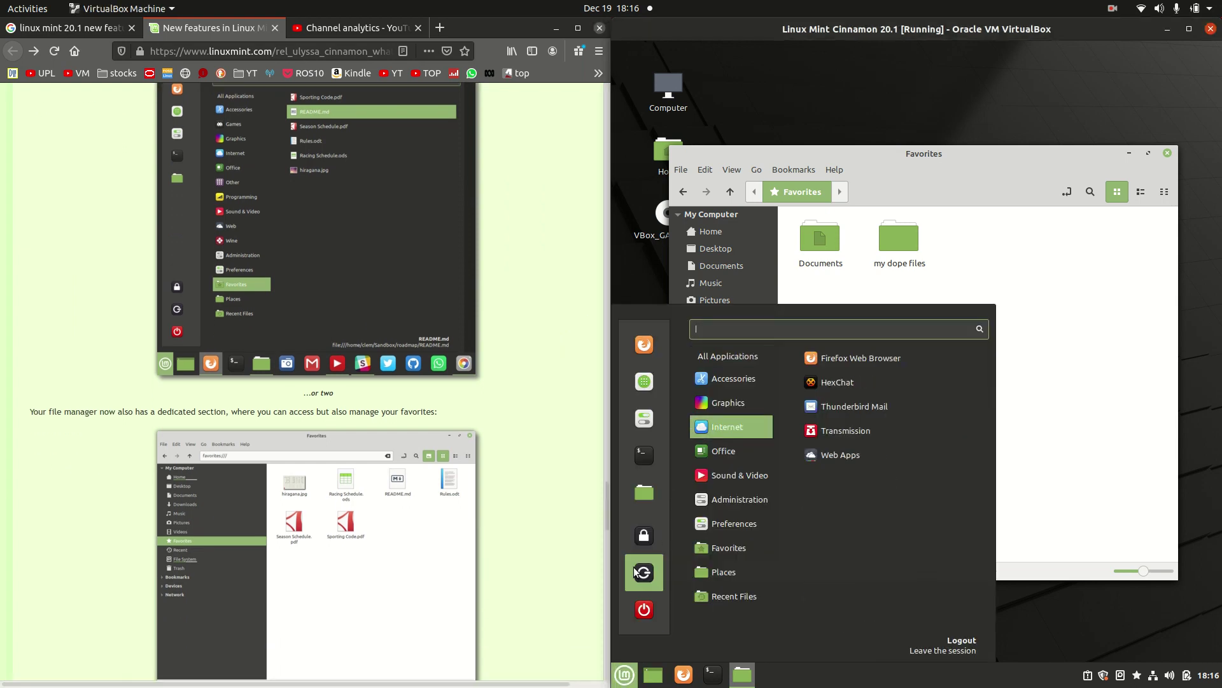
pyautogui.click(561, 244)
pyautogui.scroll(-5, 560, 239)
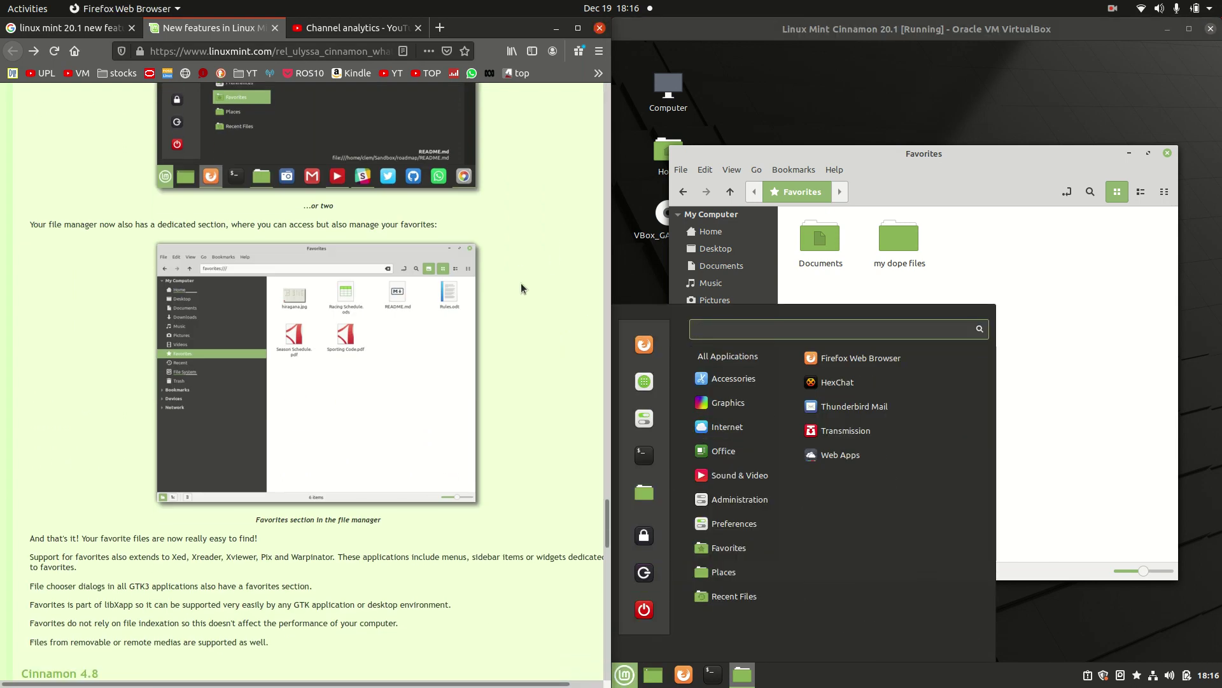
pyautogui.click(1070, 261)
# Read the Cinnamon 4.8 section, highlighting the rendering improvement at 4K, and browse the virtual machine's application menu categories.
pyautogui.click(569, 546)
pyautogui.scroll(-3, 568, 547)
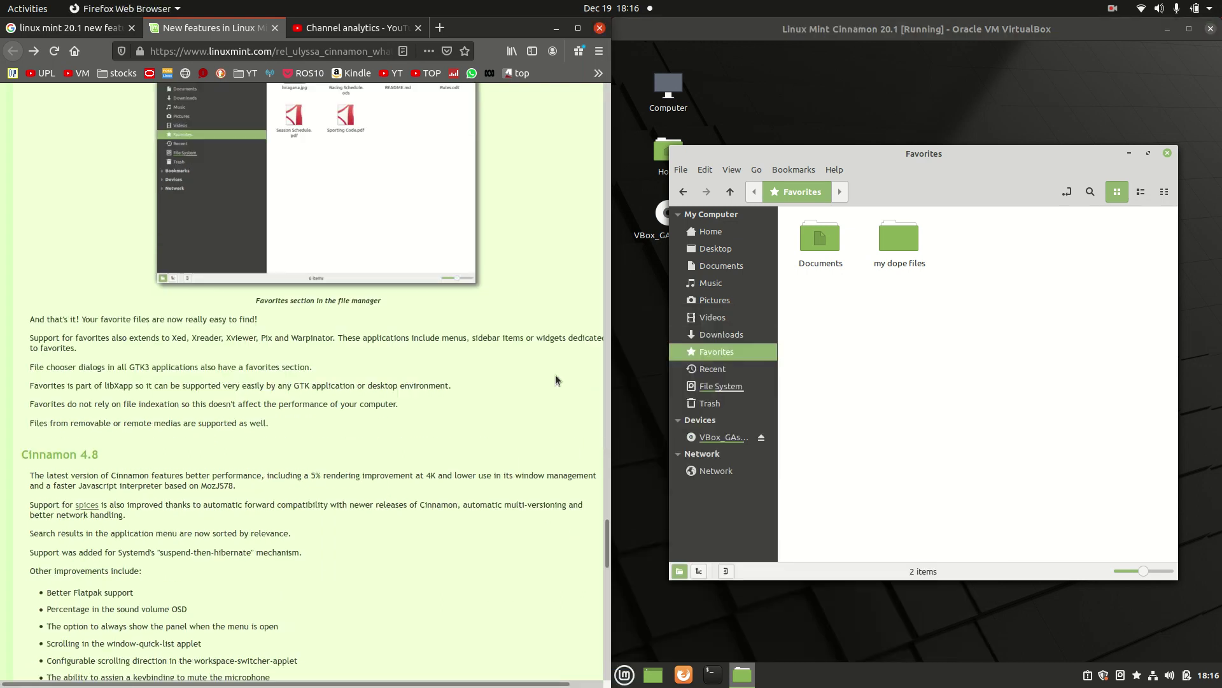
pyautogui.click(625, 674)
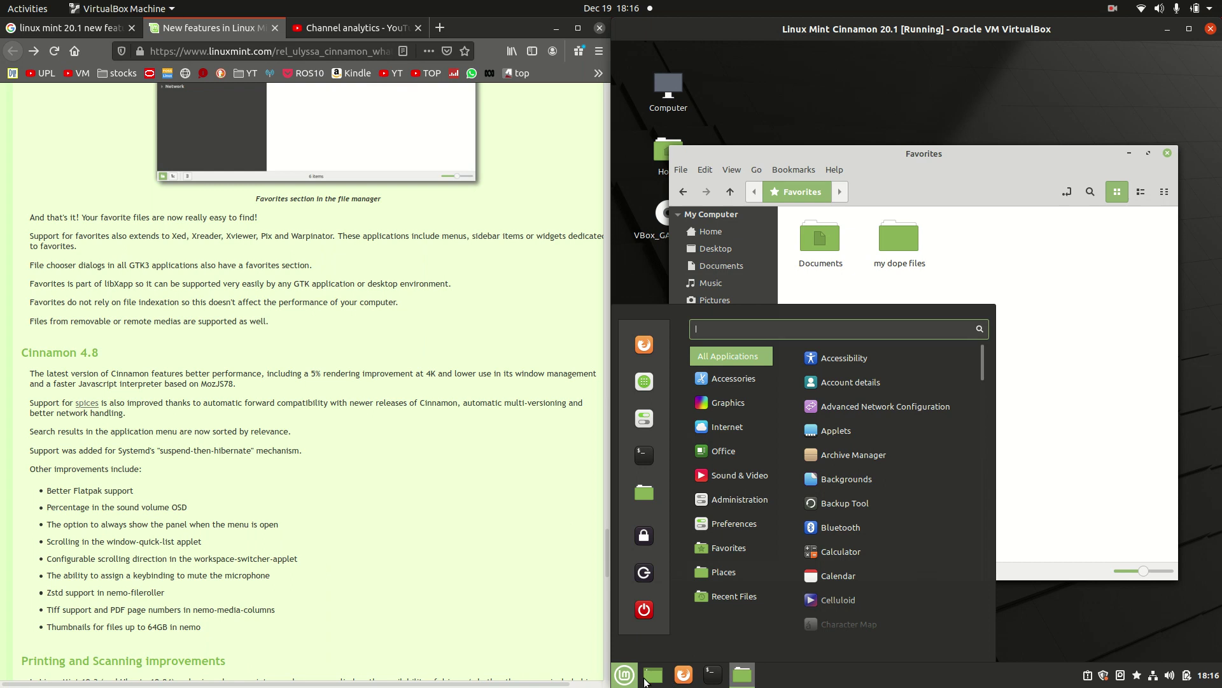
pyautogui.moveTo(732, 596)
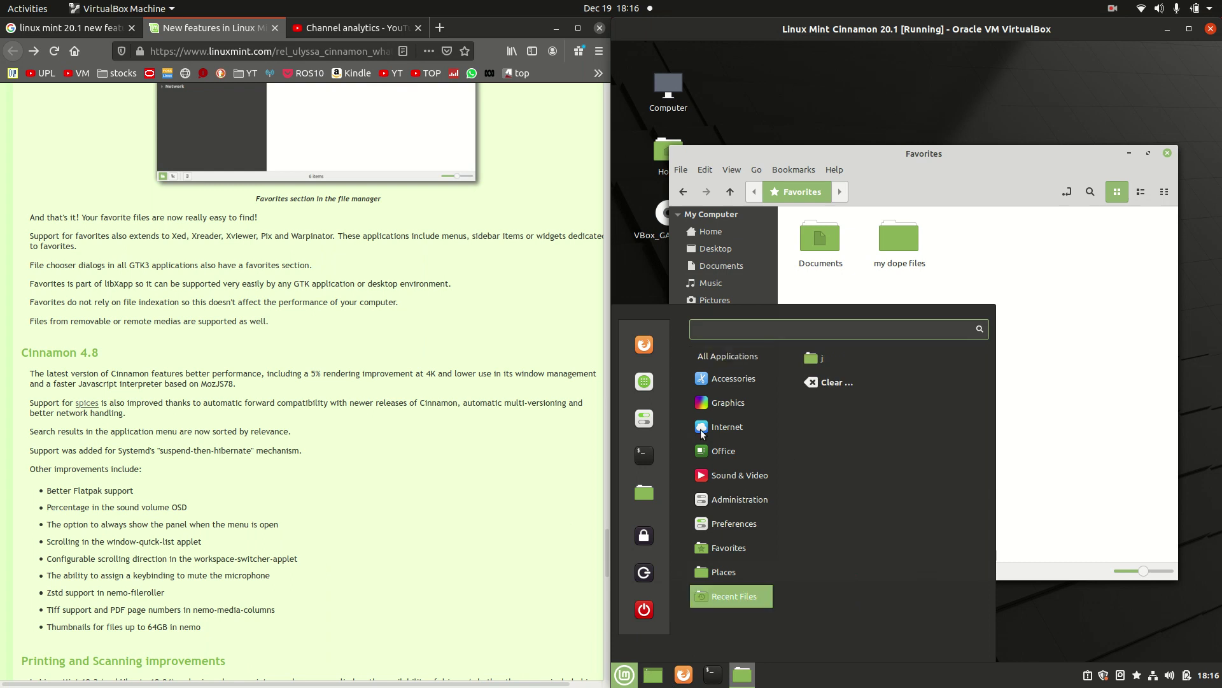
pyautogui.moveTo(347, 373); pyautogui.dragTo(441, 373)
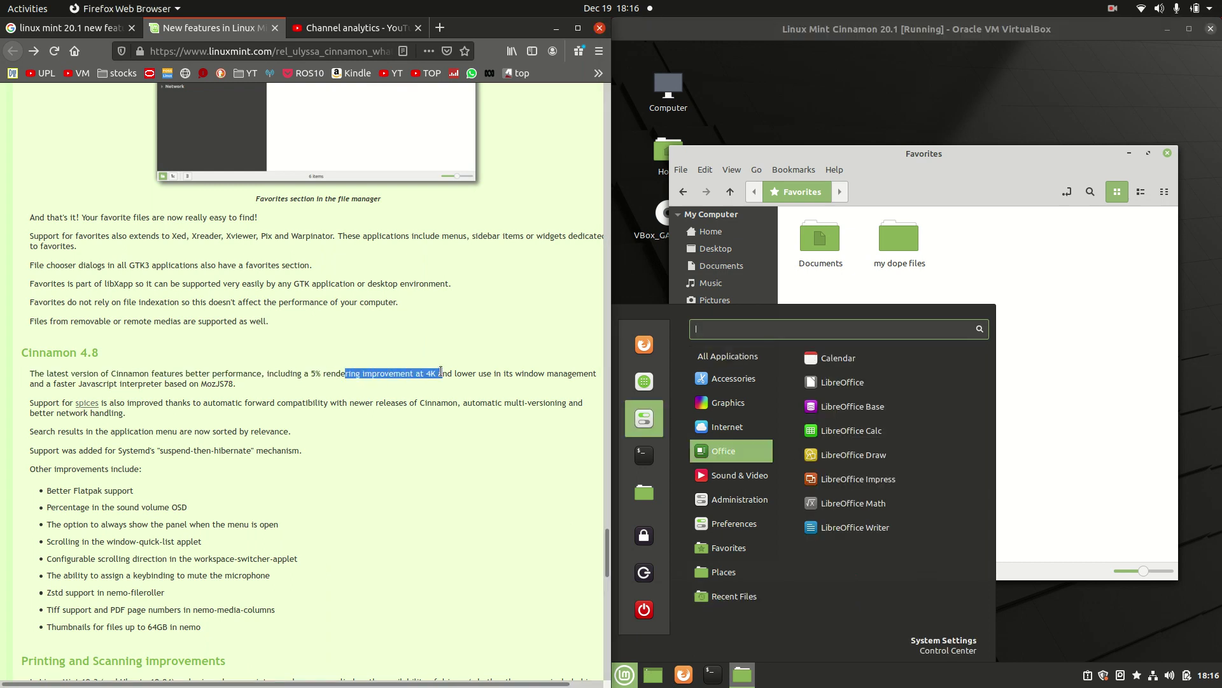
pyautogui.click(479, 372)
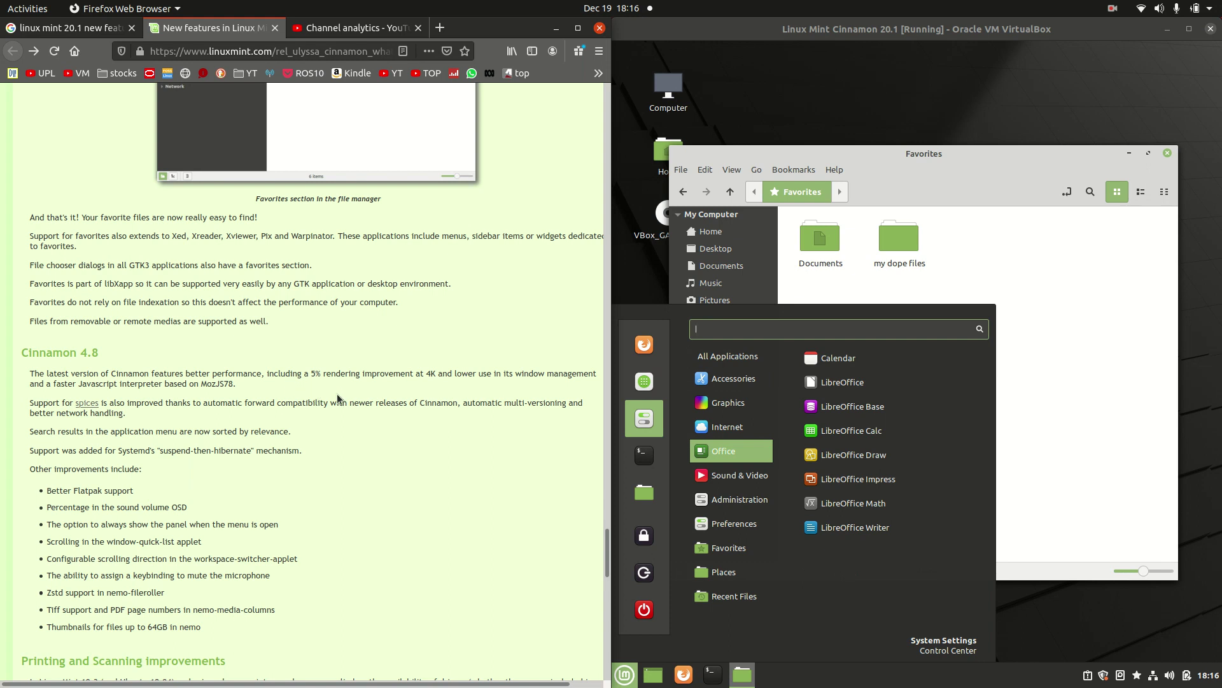
pyautogui.scroll(-3, 334, 422)
pyautogui.click(1097, 295)
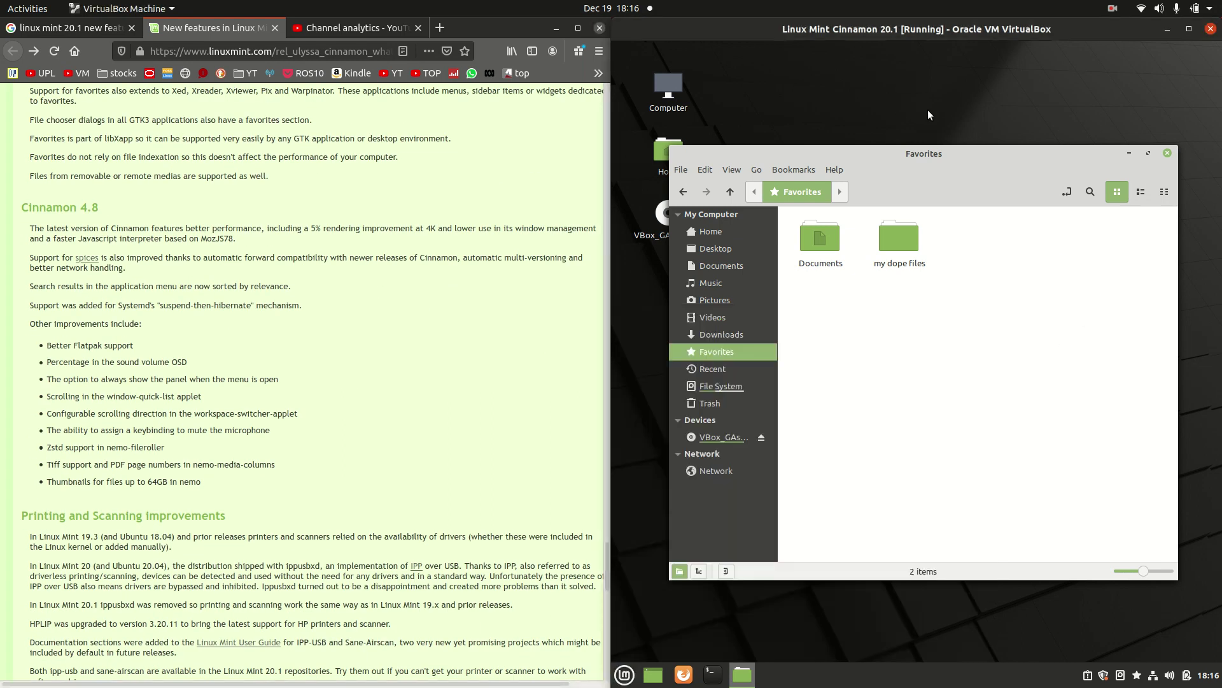
# Check Recent Files in the virtual machine's application menu and read the features page down to Other improvements.
pyautogui.moveTo(926, 154); pyautogui.dragTo(928, 121)
pyautogui.click(630, 681)
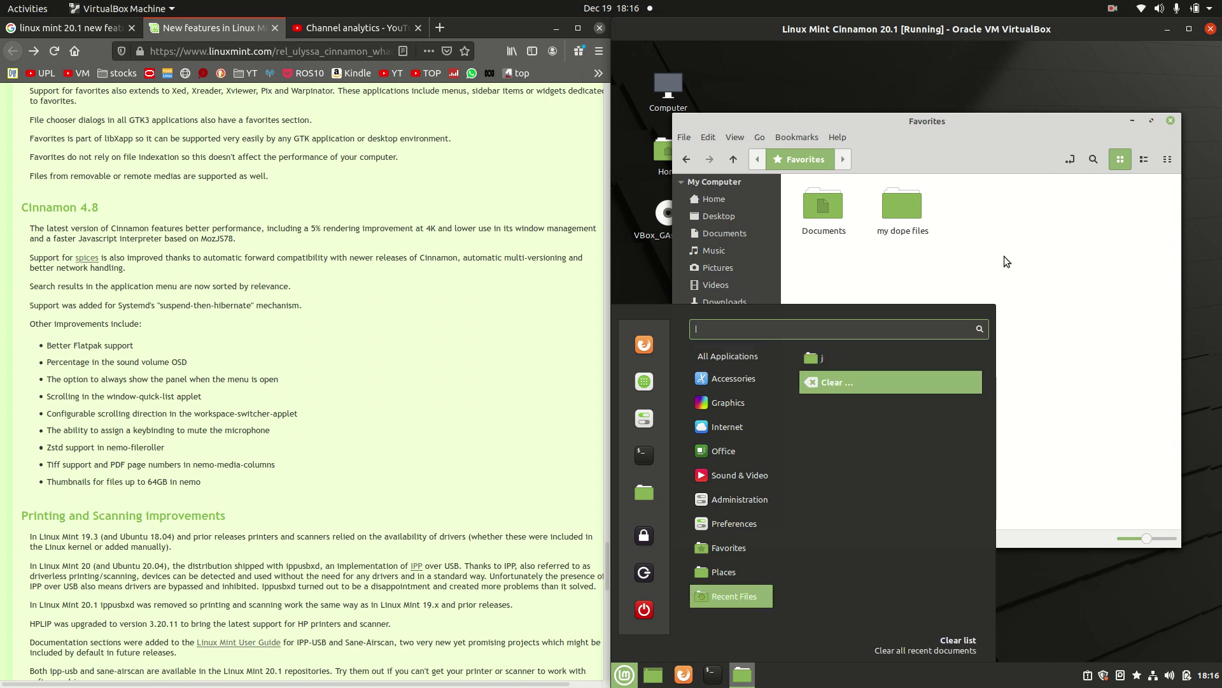
pyautogui.click(1049, 220)
pyautogui.click(391, 365)
pyautogui.scroll(-7, 436, 409)
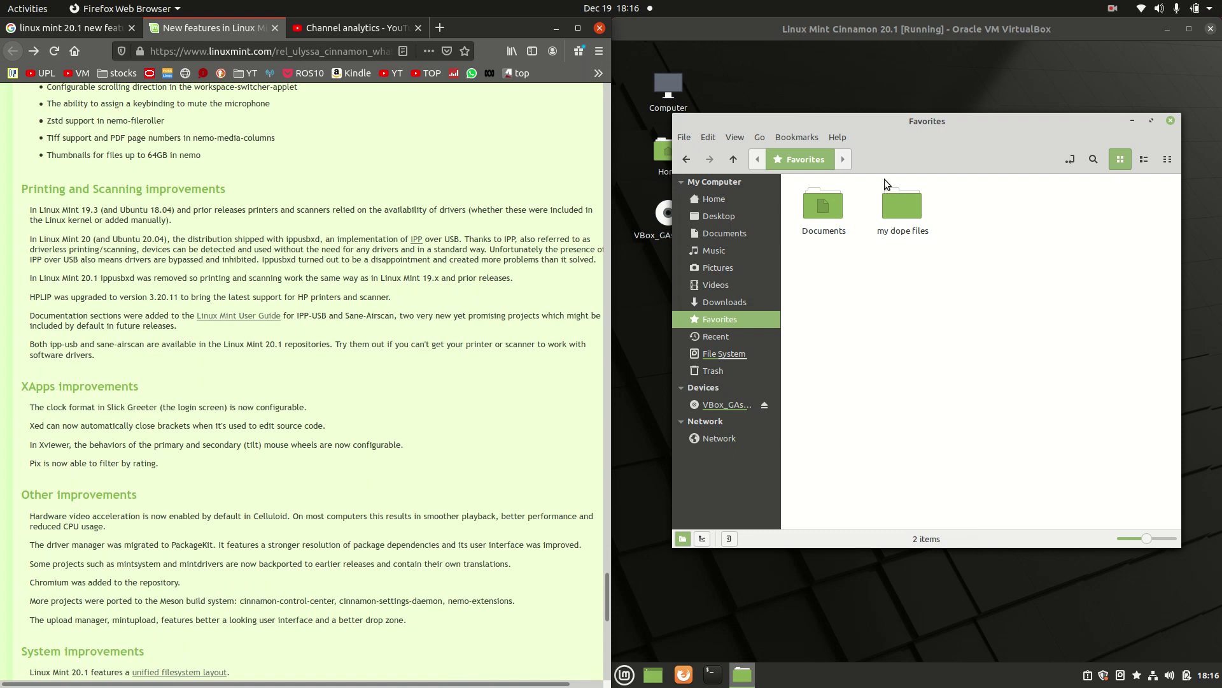
# Minimize the Favorites window and open a terminal in the virtual machine.
pyautogui.click(1132, 120)
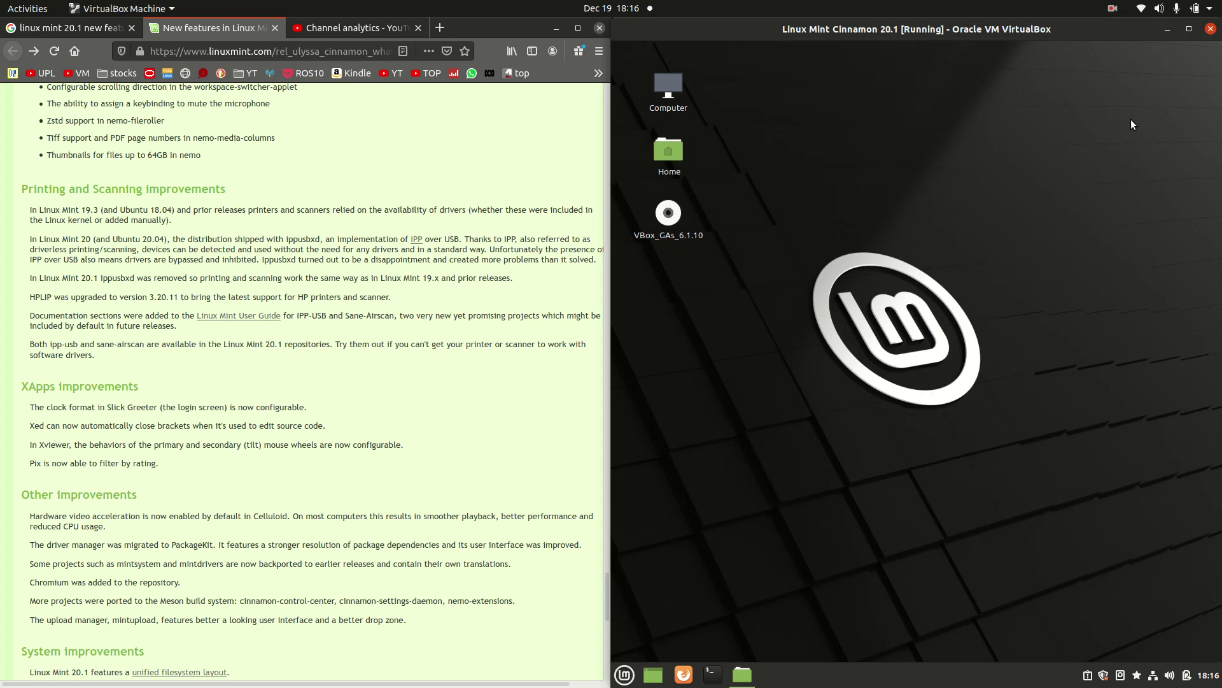
pyautogui.click(714, 671)
pyautogui.write('htop')
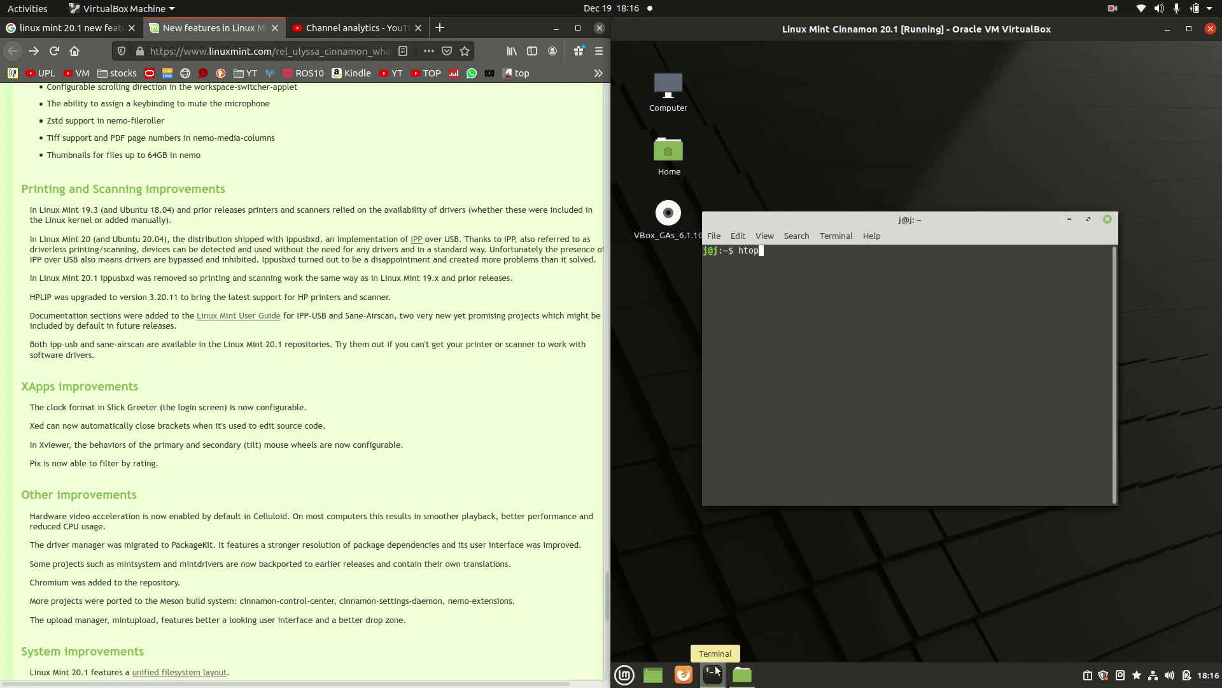
pyautogui.press('BackSpace')
pyautogui.press('BackSpace')
pyautogui.press('BackSpace')
pyautogui.press('BackSpace')
# Run neofetch in the virtual machine's terminal to display the system information.
pyautogui.write('neofetch')
pyautogui.press('Return')
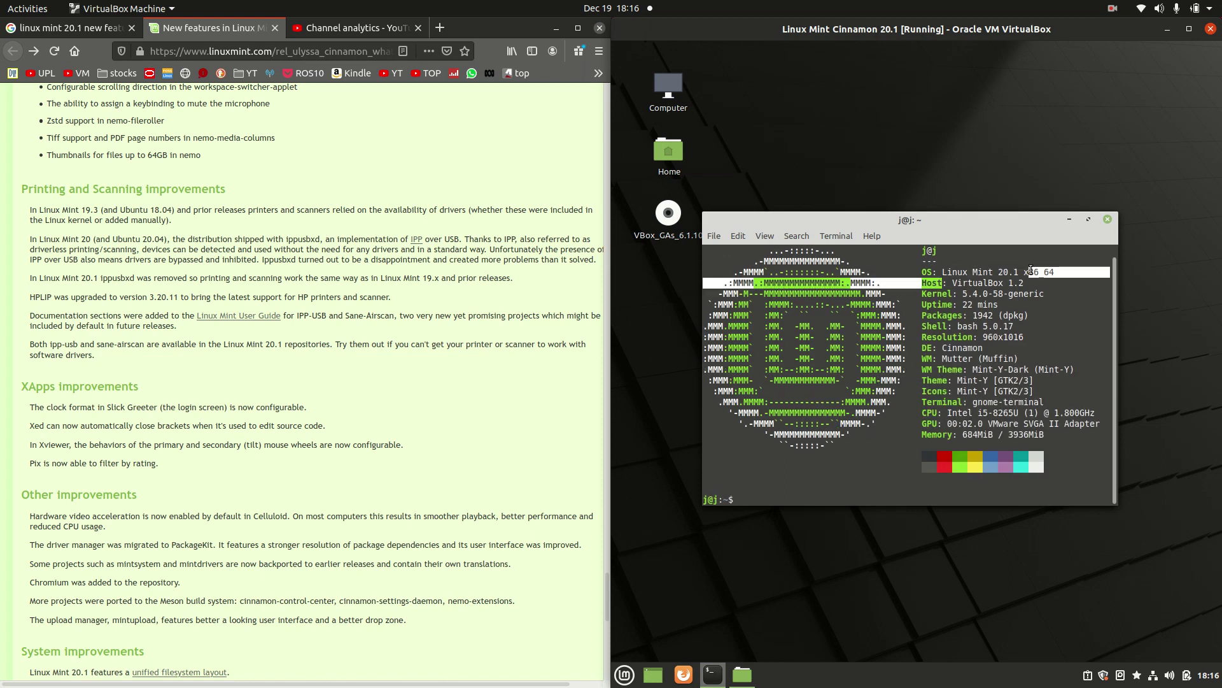
# Return to the introduction of the features page and highlight the statement on support until 2025.
pyautogui.moveTo(606, 579); pyautogui.dragTo(622, 214)
pyautogui.scroll(15, 245, 169)
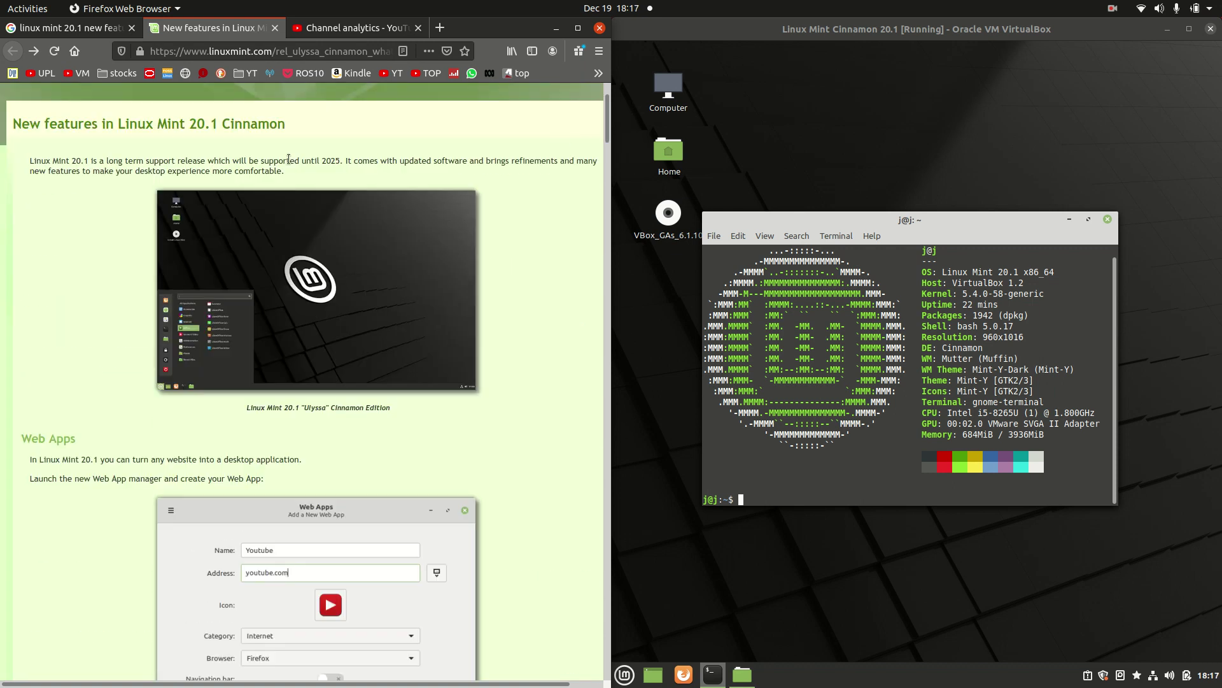
pyautogui.moveTo(245, 170); pyautogui.dragTo(345, 161)
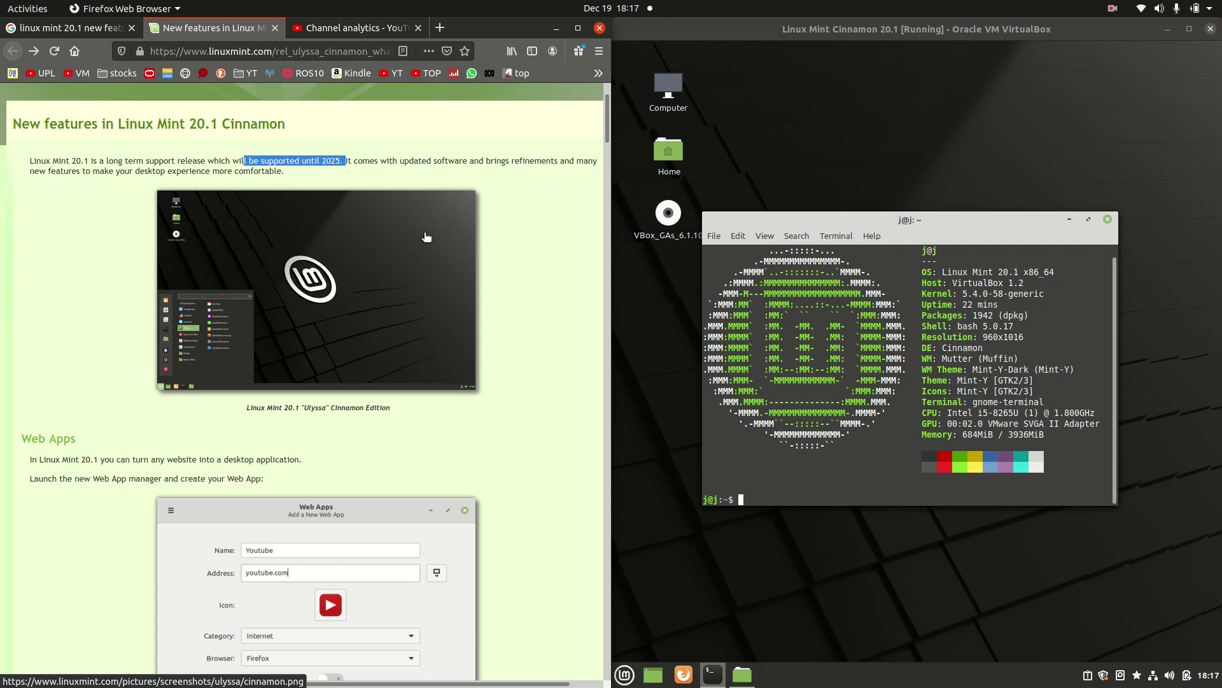
# Clear the text highlight and go back to the Printing and Scanning and XApps improvements on the features page.
pyautogui.click(509, 239)
pyautogui.click(608, 233)
pyautogui.scroll(-15, 550, 585)
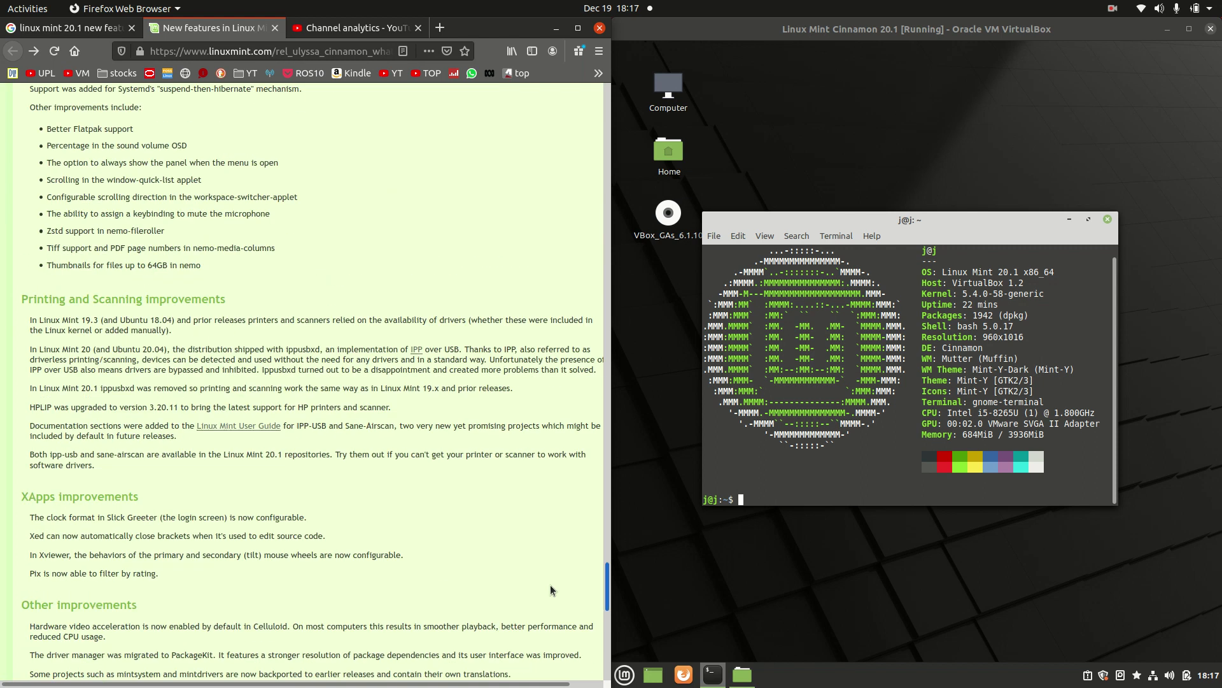
# View the Other, System and Artwork improvements on the features page and shift the virtual machine's terminal window slightly.
pyautogui.scroll(-2, 537, 607)
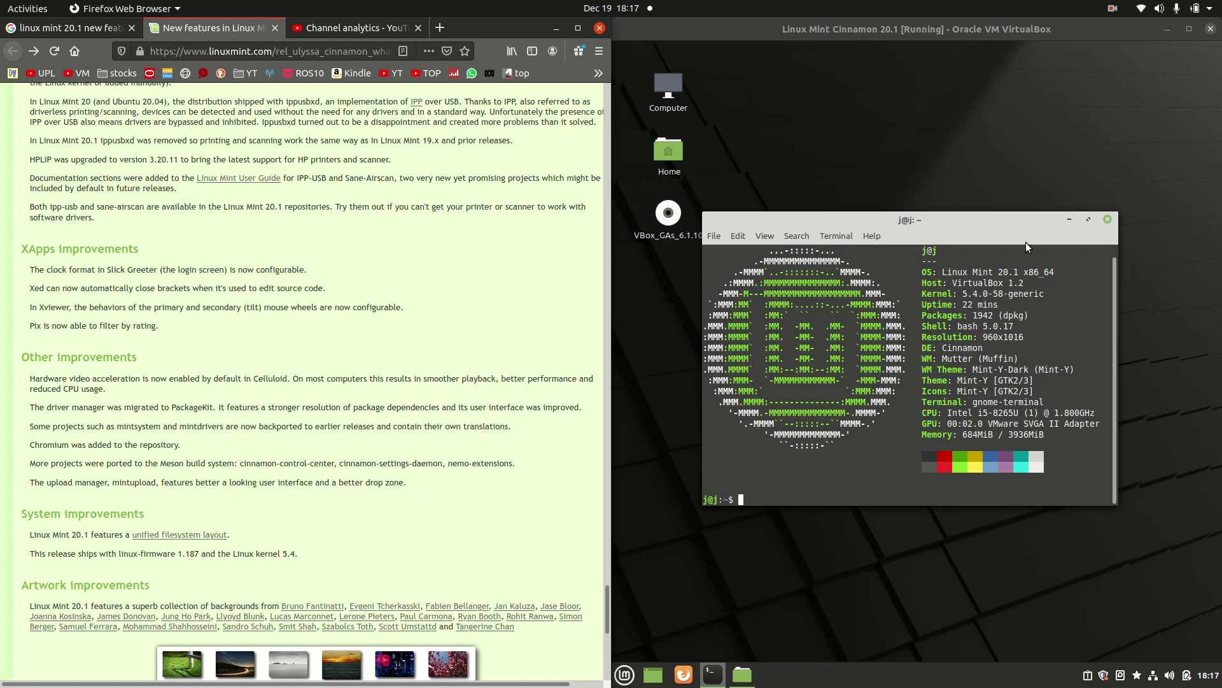
pyautogui.click(1106, 221)
pyautogui.moveTo(1009, 231); pyautogui.dragTo(1029, 227)
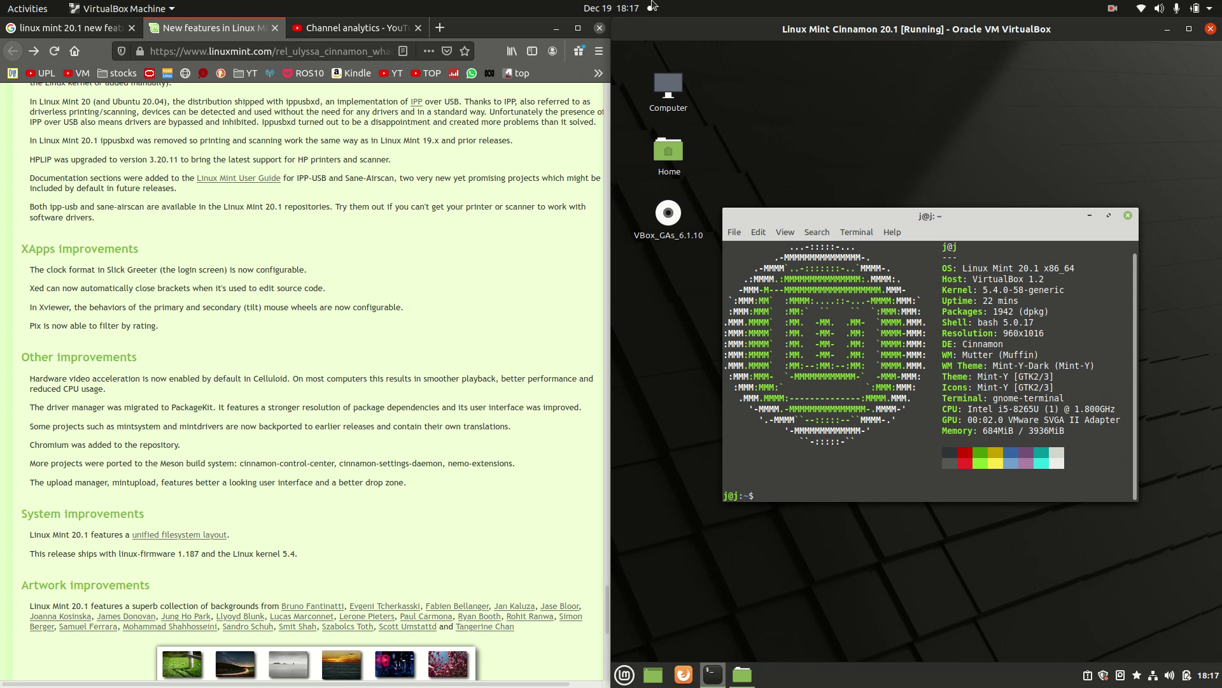
# Return to the start of the features page and review the Web Apps section with its example web app list.
pyautogui.click(538, 275)
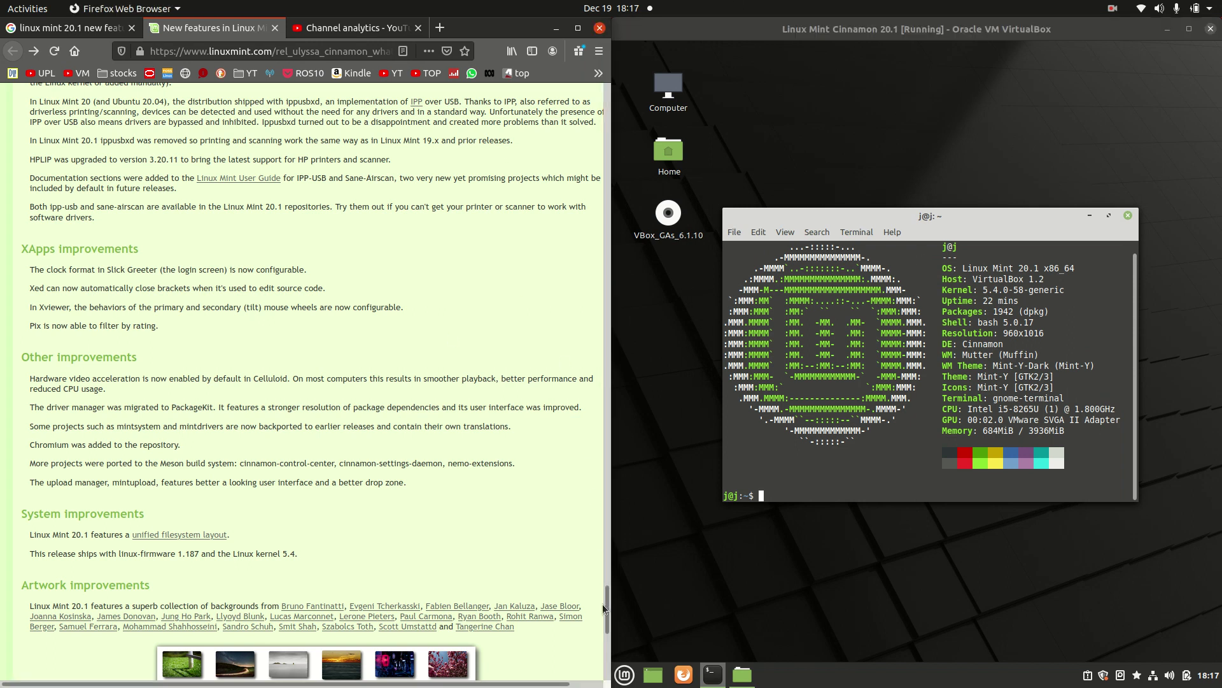
pyautogui.hotkey('ctrl', 'Home')
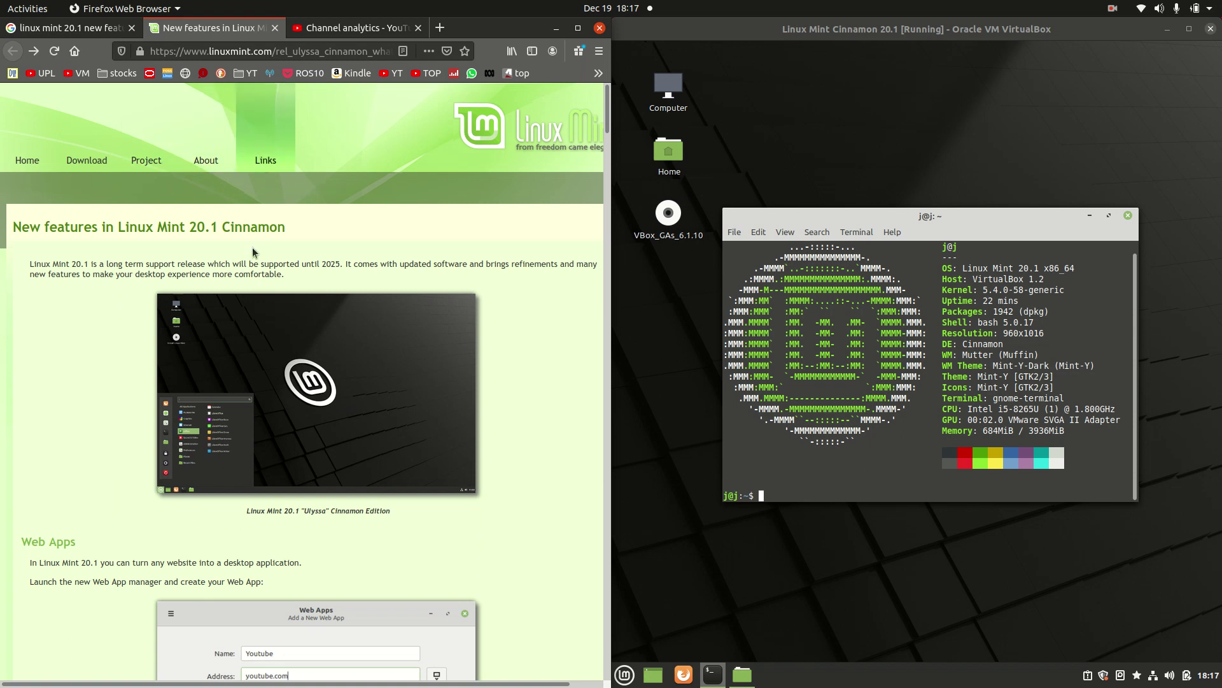
pyautogui.scroll(-5, 365, 452)
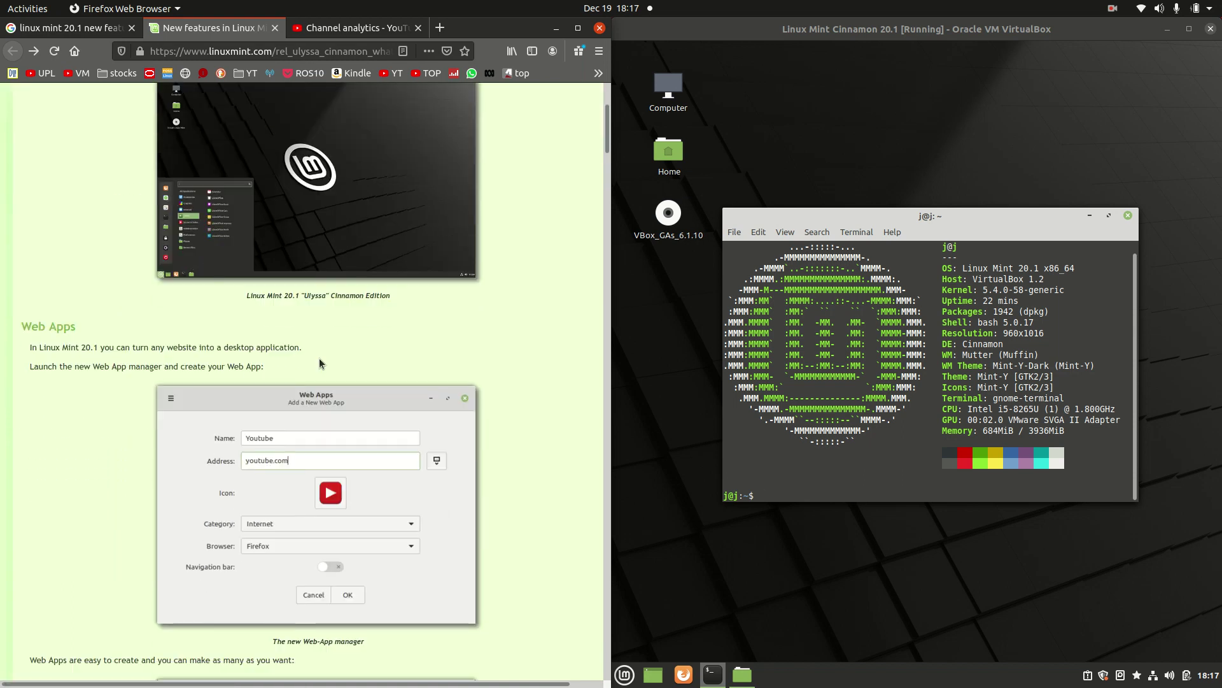
pyautogui.scroll(-5, 308, 378)
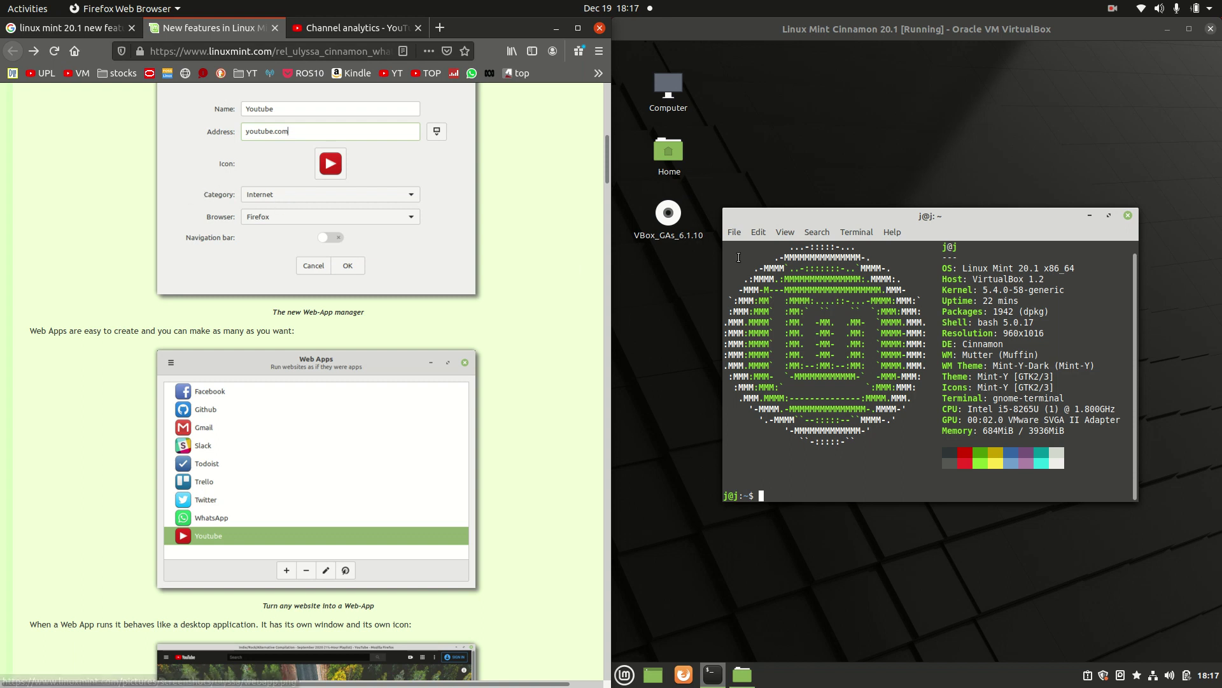
# Move the terminal window slightly higher on the virtual machine's desktop and bring up the host's screen recorder options.
pyautogui.moveTo(895, 214); pyautogui.dragTo(901, 202)
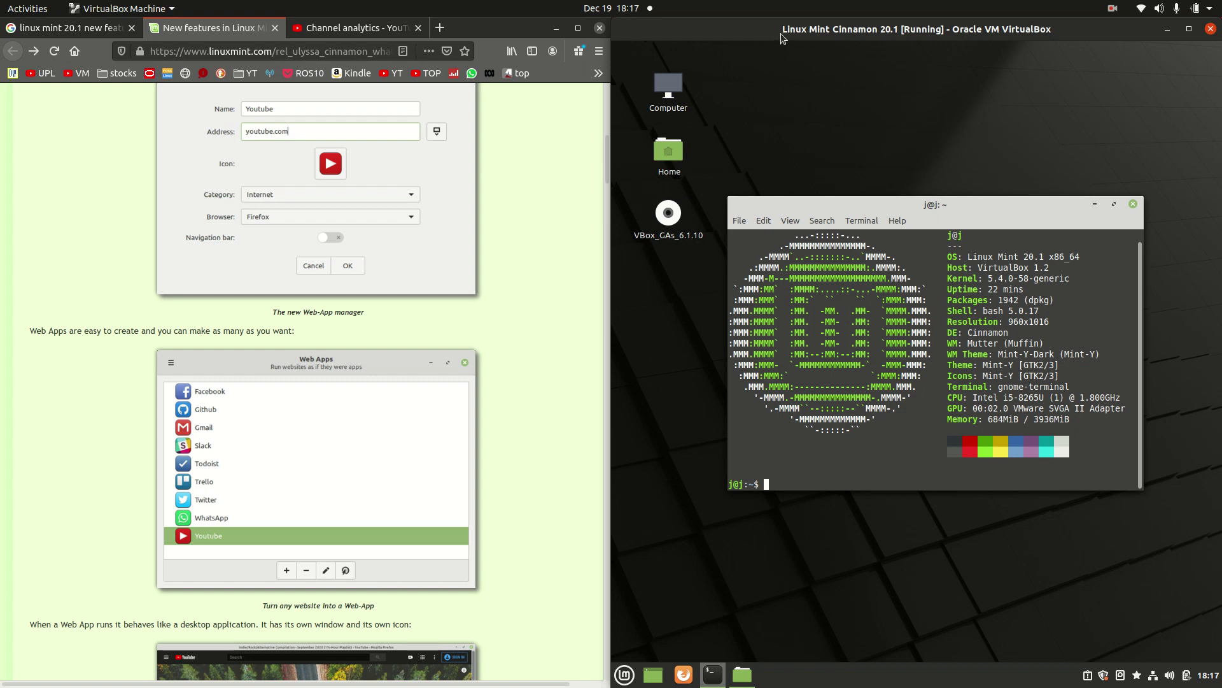
pyautogui.click(1113, 8)
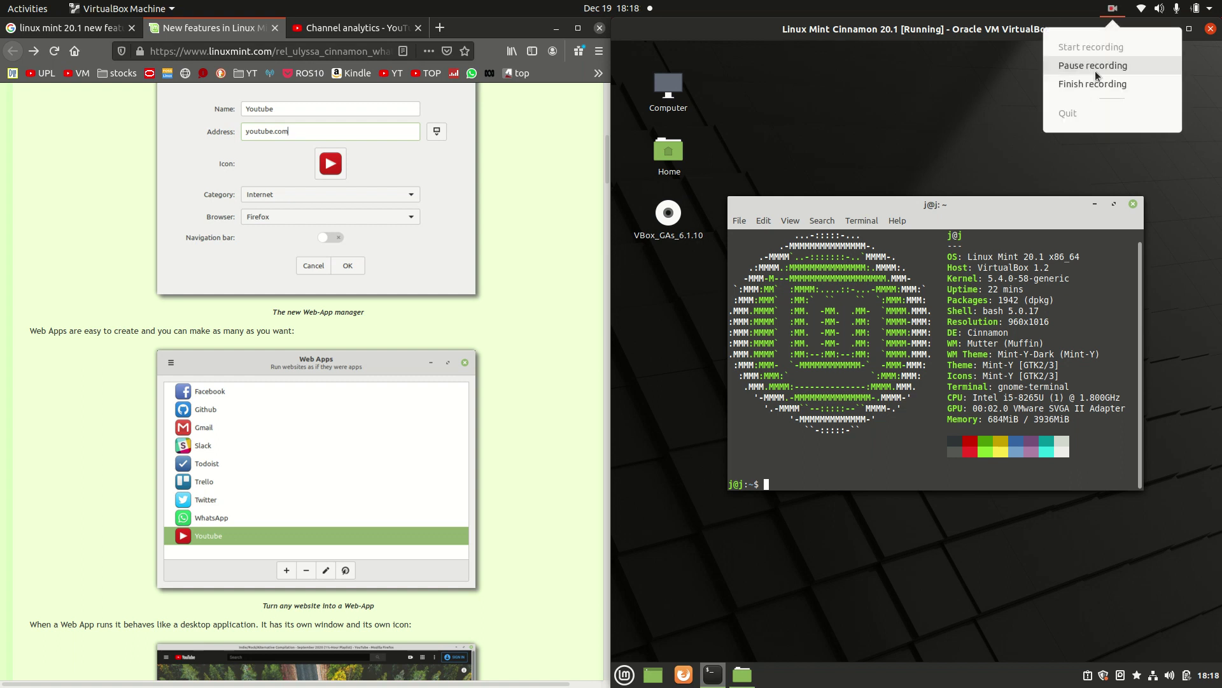